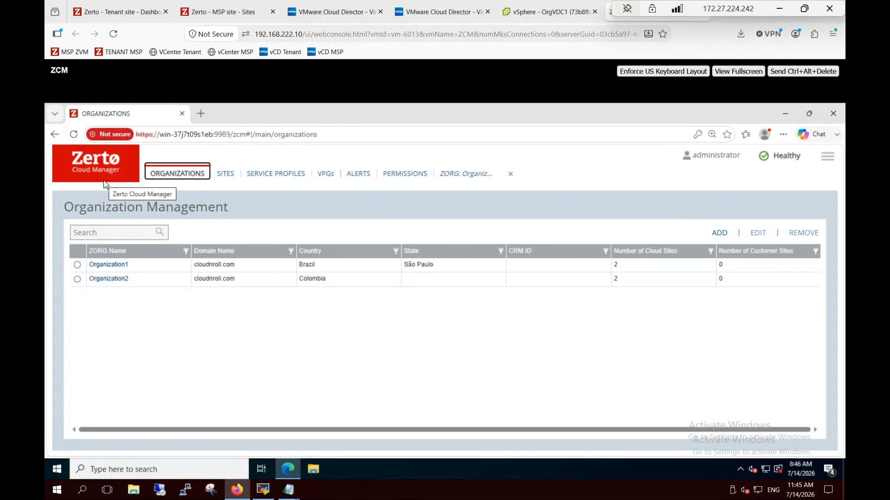
# Open Organization1's Manage ZORG page and show its vCD Cloud Resources with OrgVDC1 at both sites
pyautogui.click(108, 264)
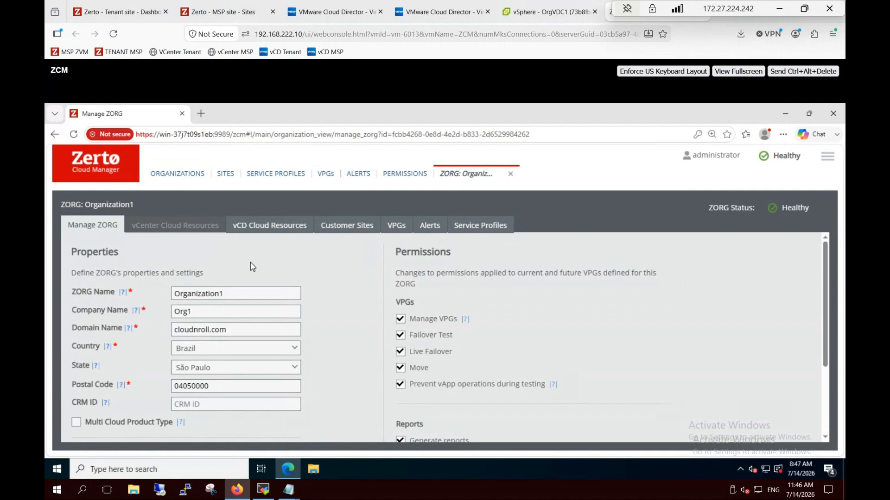
pyautogui.hotkey('ctrl', '-')
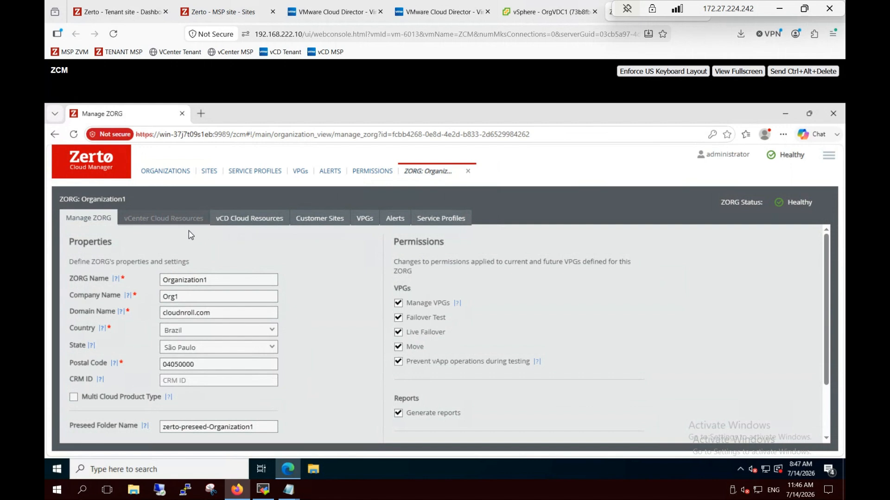
pyautogui.click(254, 225)
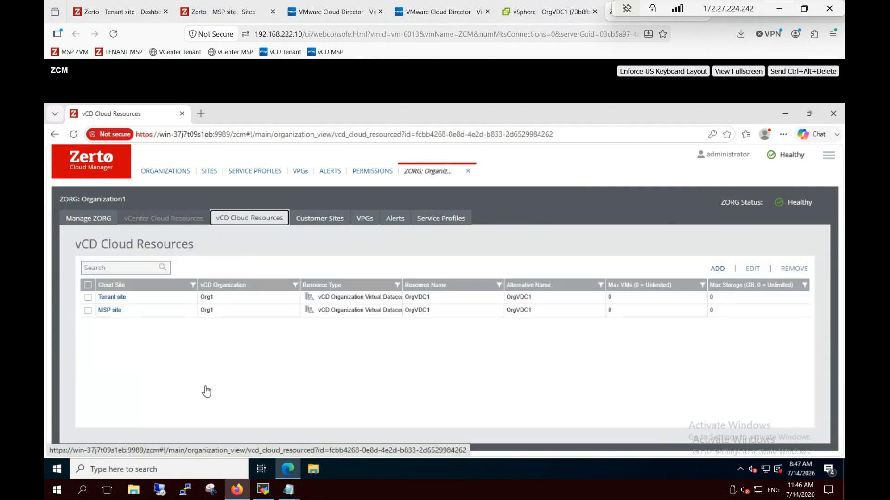
# Enlarge the page, then bring up Cloud Director's Virtual Applications listing Org1's Ubuntu vApp
pyautogui.hotkey('ctrl', '+')
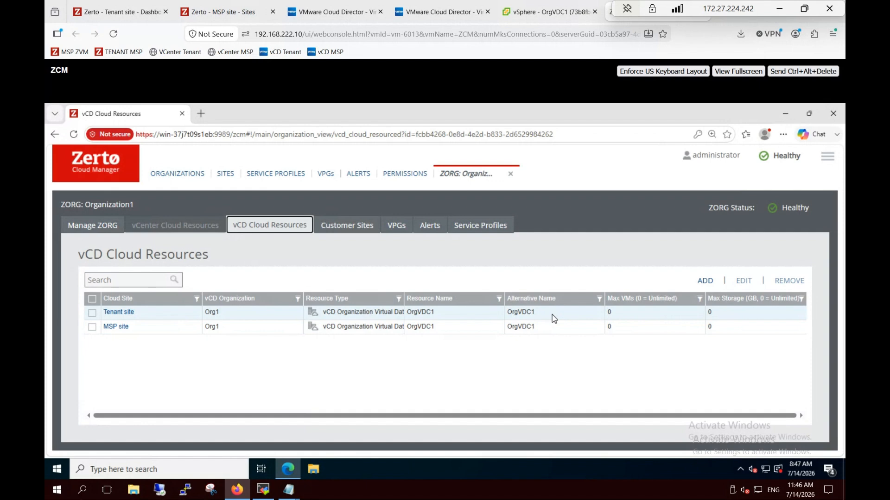
pyautogui.click(288, 16)
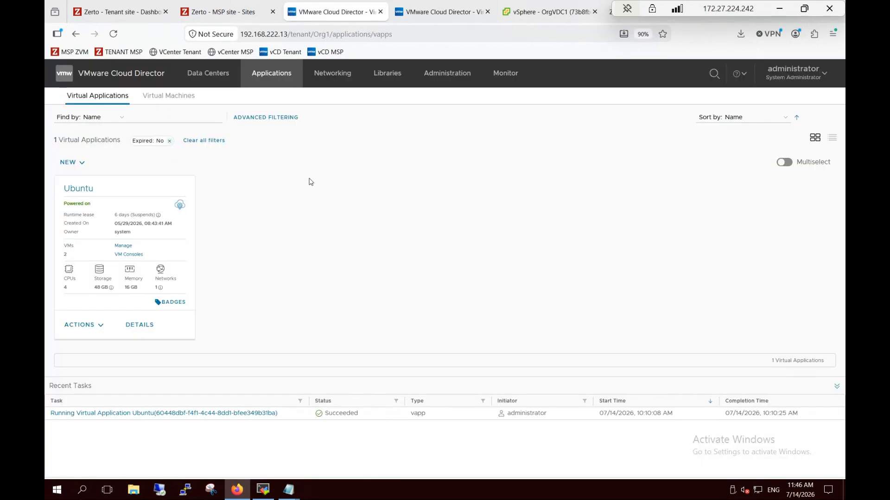
# Check both Cloud Director sites and open the Ubuntu vApp's details
pyautogui.hotkey('ctrl', '0')
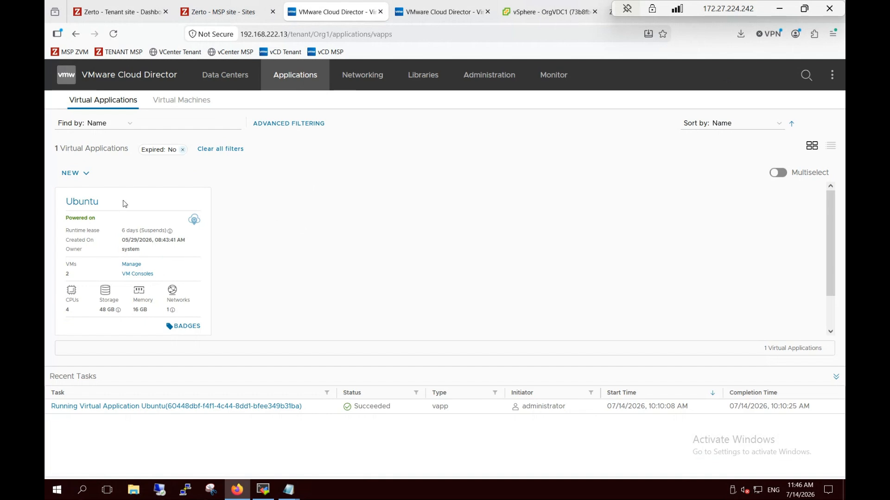
pyautogui.click(418, 14)
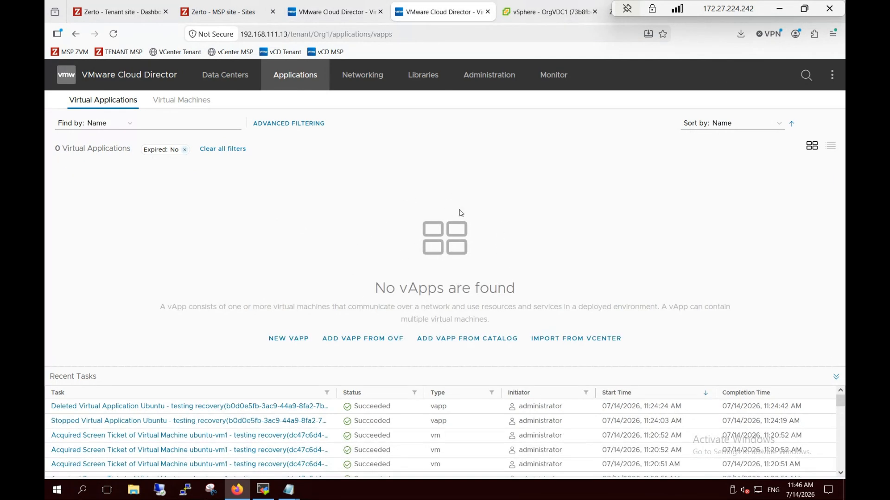
pyautogui.click(330, 11)
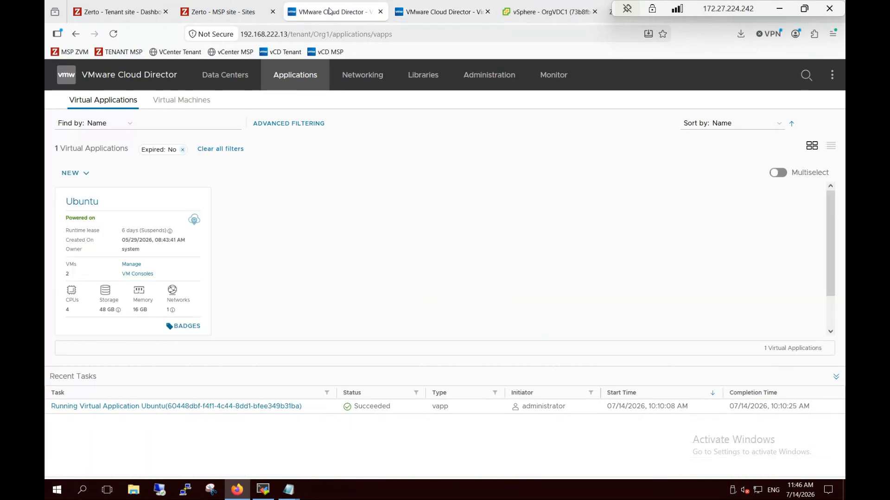
pyautogui.click(88, 204)
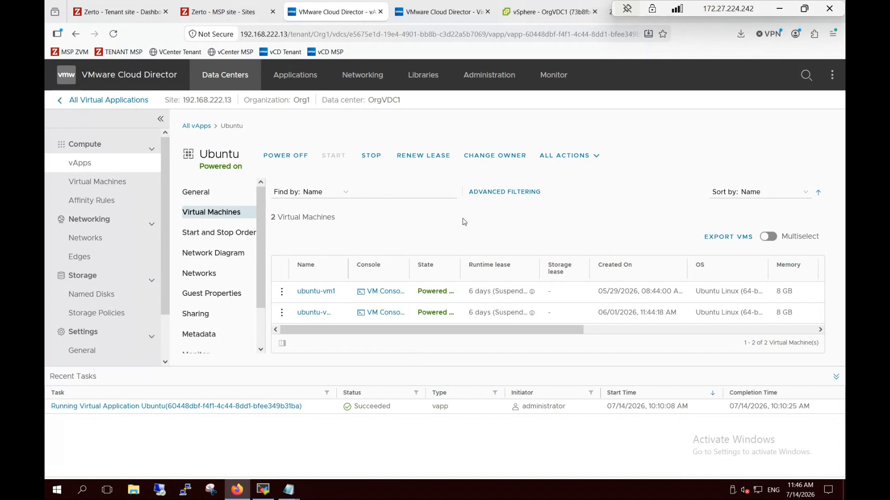
# Widen the Name and State columns to confirm ubuntu-vm1 and ubuntu-vm2 are Powered on
pyautogui.hotkey('ctrl', '-')
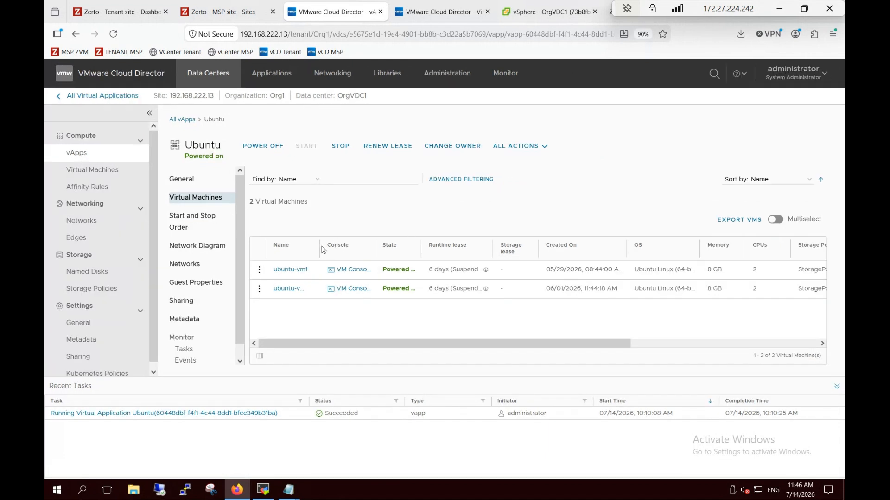
pyautogui.moveTo(319, 246); pyautogui.dragTo(337, 247)
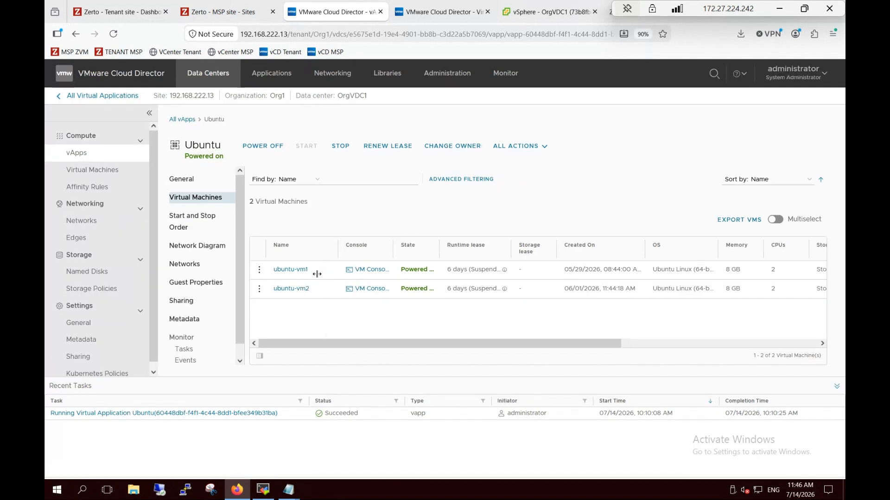
pyautogui.click(438, 243)
pyautogui.moveTo(460, 246); pyautogui.dragTo(460, 246)
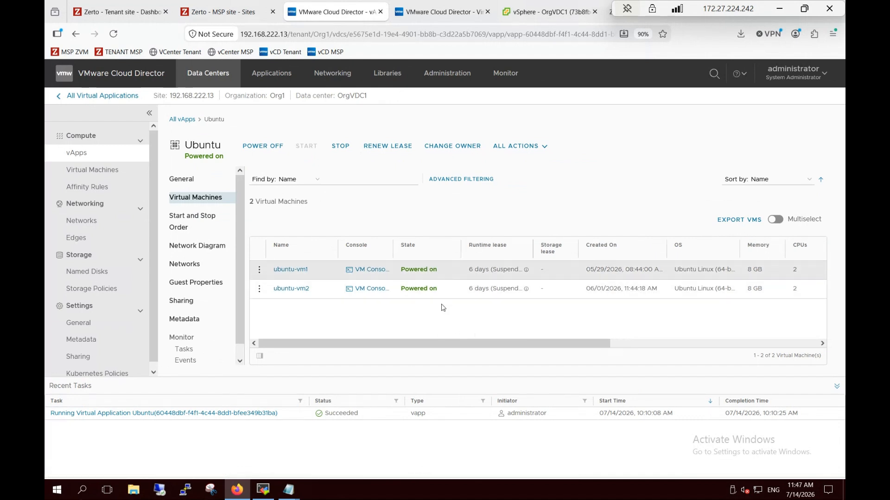
pyautogui.click(213, 10)
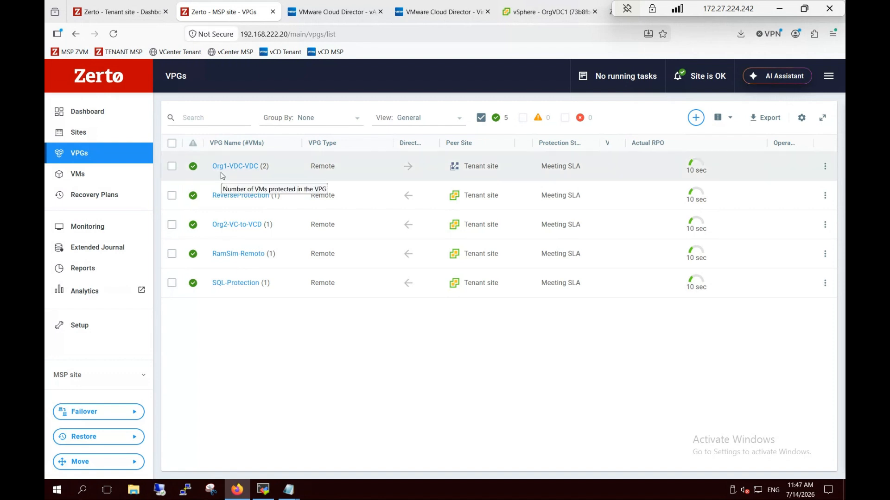
# Edit the Org1-VDC-VDC VPG and reach its VMs step showing two 16 GB Ubuntu VMs
pyautogui.click(172, 167)
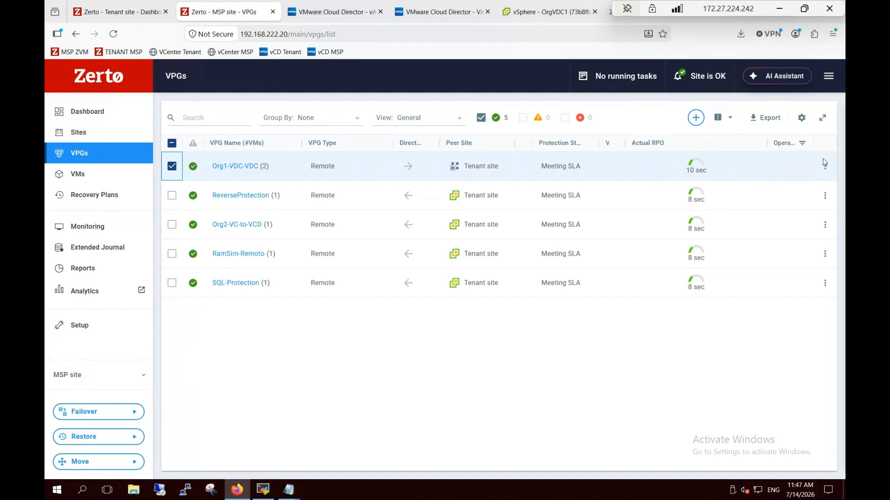
pyautogui.click(823, 166)
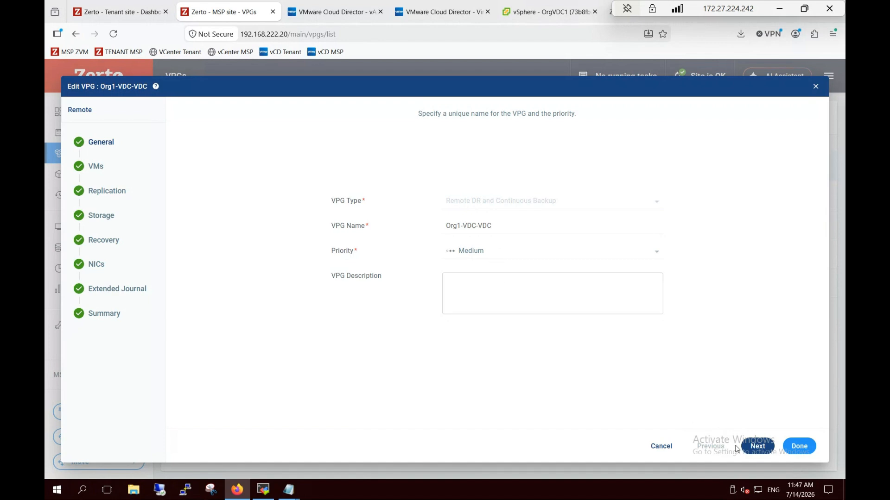
pyautogui.click(760, 447)
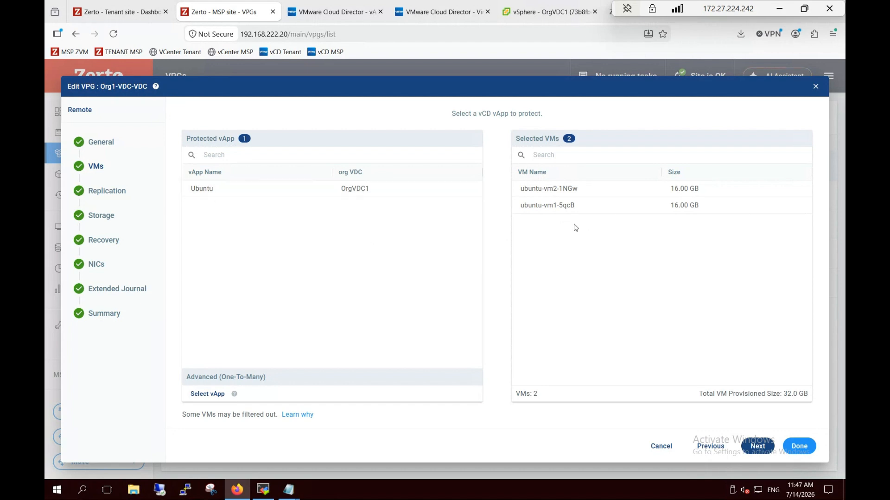
# On the Replication step, keep Organization1 as the ZORG
pyautogui.click(756, 447)
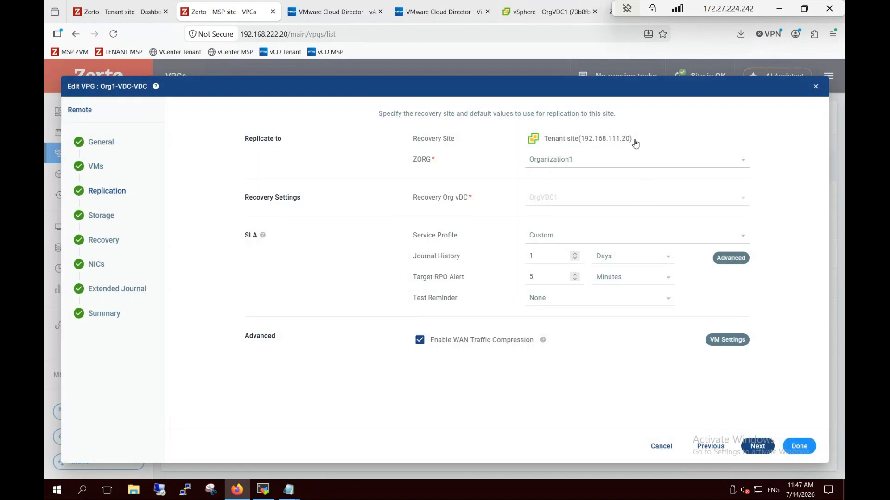
pyautogui.click(633, 164)
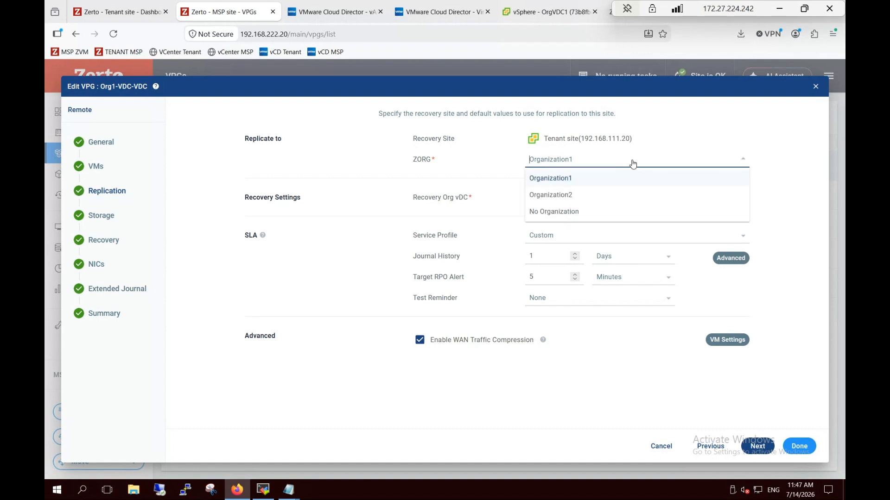
pyautogui.click(632, 165)
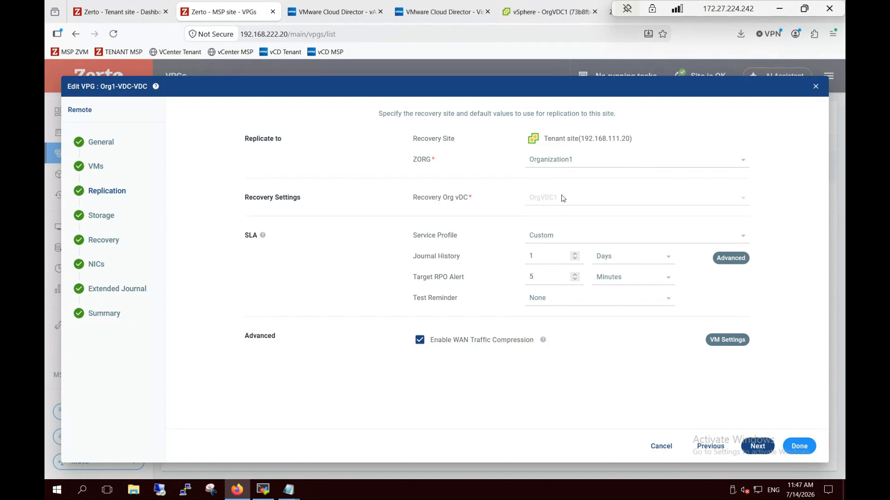
# Review ubuntu-vm2-1NGw's advanced VM replication settings without changes and continue to Storage
pyautogui.click(727, 340)
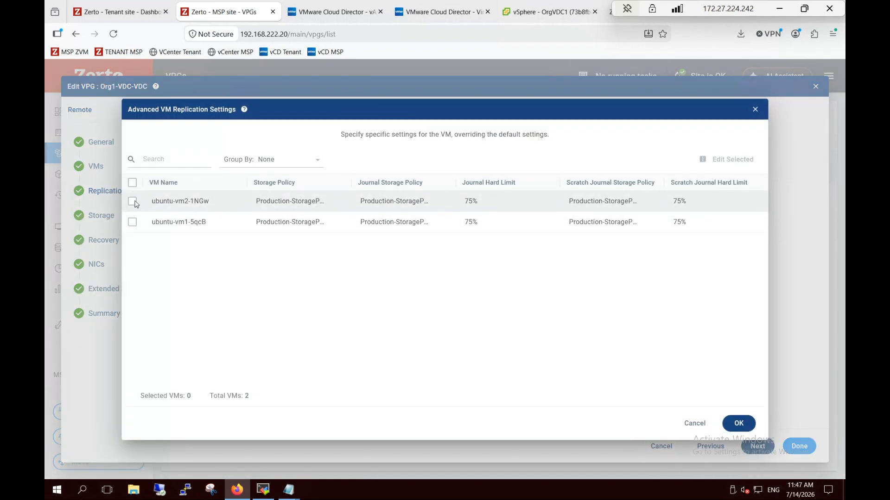
pyautogui.click(133, 201)
pyautogui.click(737, 159)
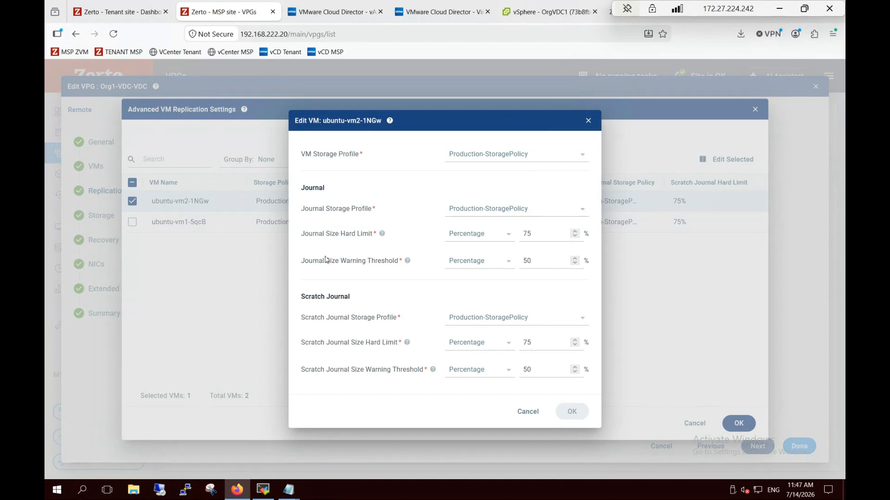
pyautogui.click(527, 412)
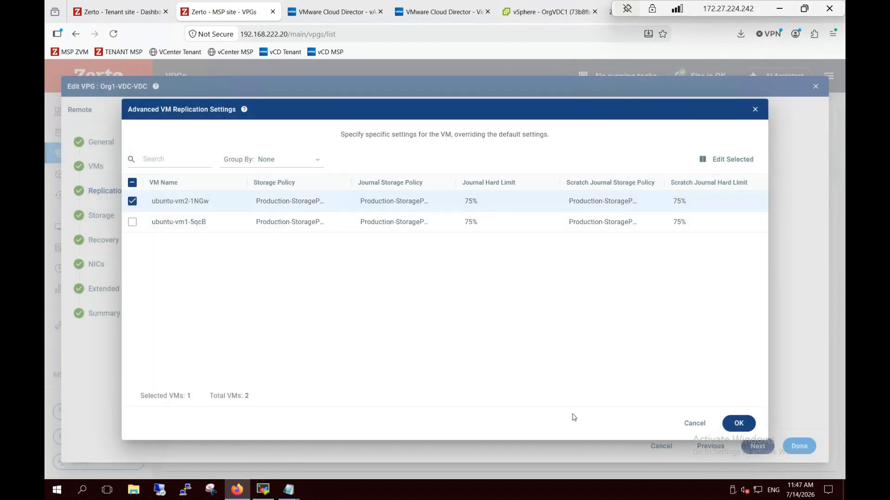
pyautogui.click(695, 423)
pyautogui.click(757, 447)
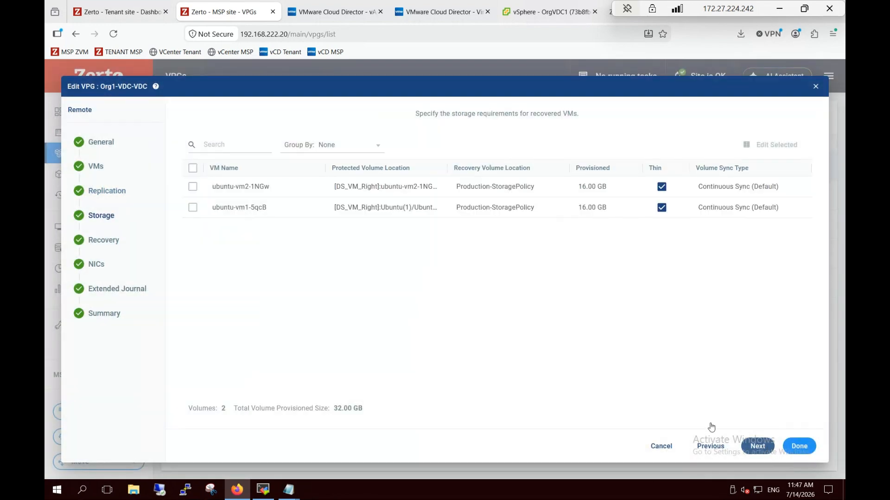
# Inspect ubuntu-vm2-1NGw's volume settings unchanged, then proceed to the Recovery step's network mapping
pyautogui.click(193, 187)
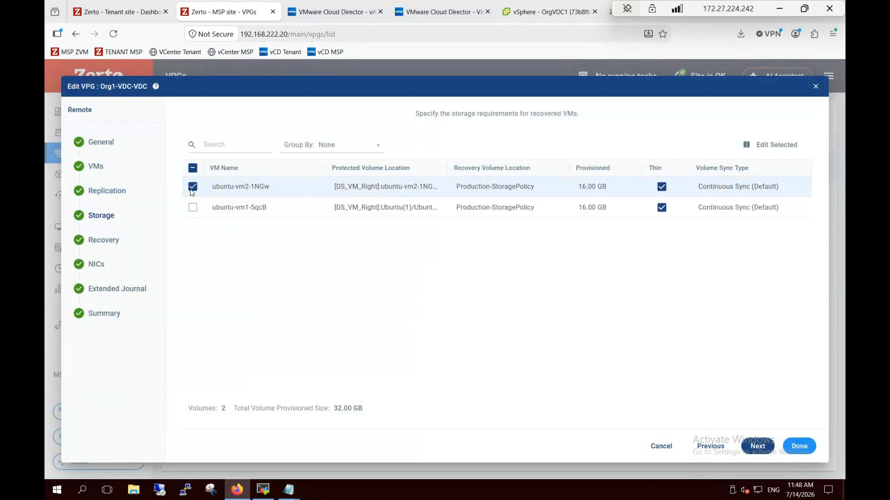
pyautogui.click(789, 147)
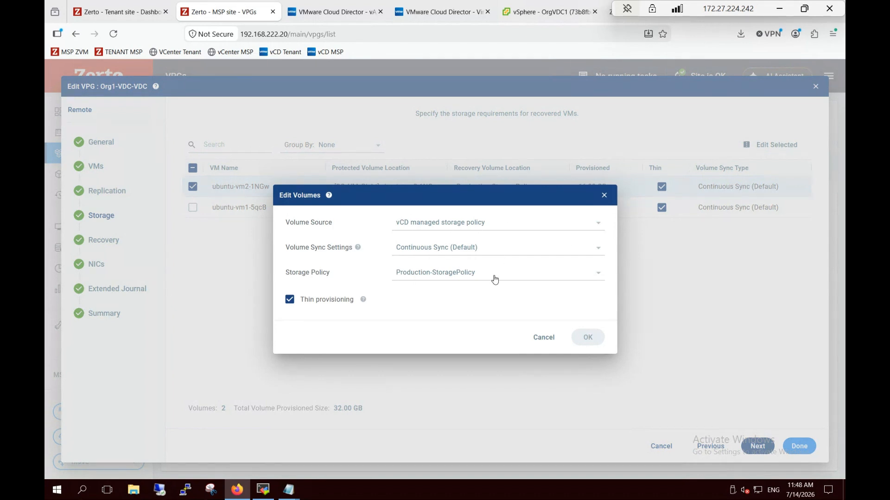
pyautogui.click(544, 338)
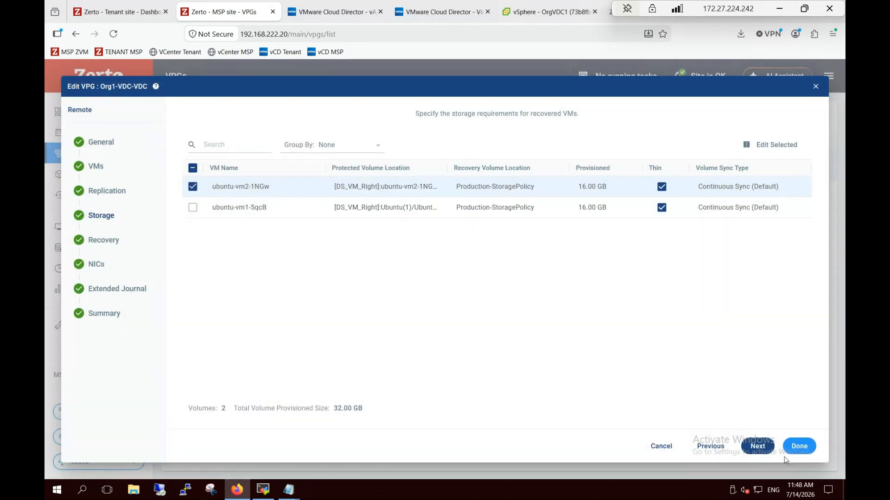
pyautogui.click(757, 446)
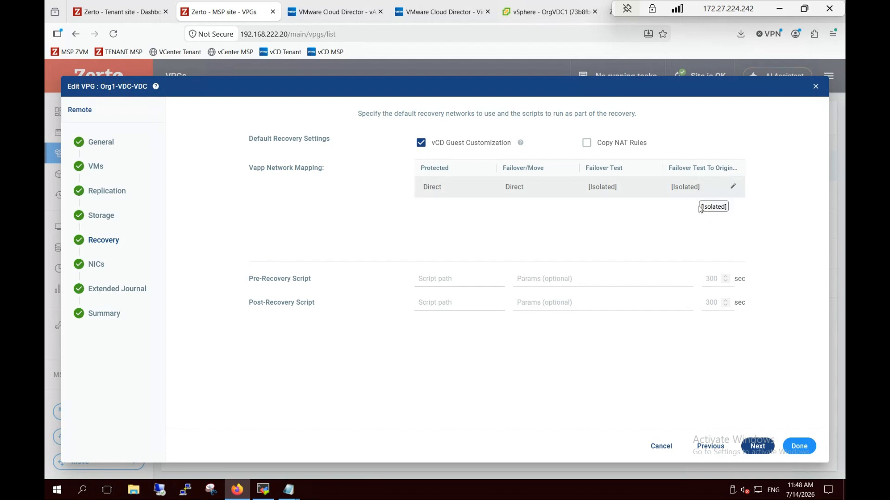
# Review ubuntu-vm2-1NGw's NIC recovery details on the NICs step without changes
pyautogui.click(756, 446)
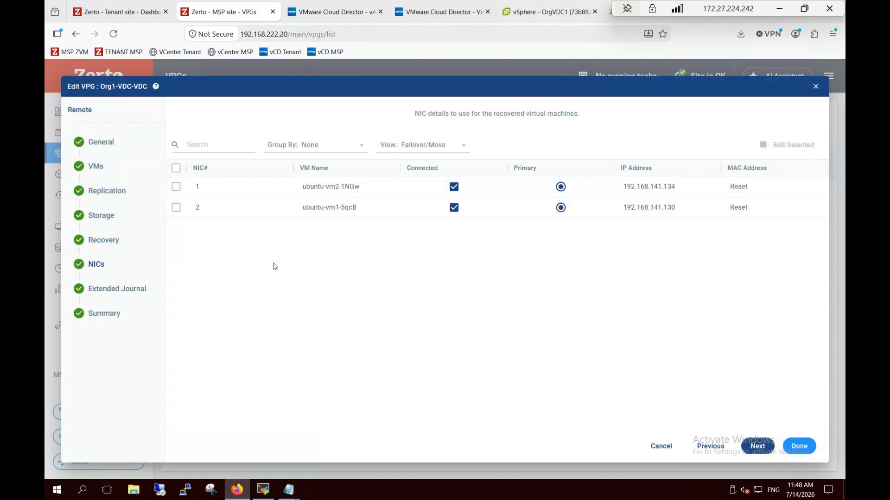
pyautogui.click(176, 186)
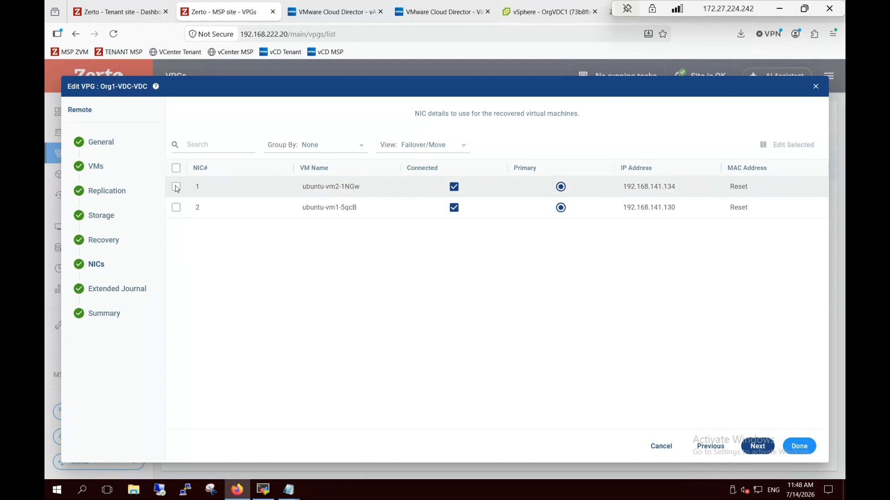
pyautogui.click(789, 146)
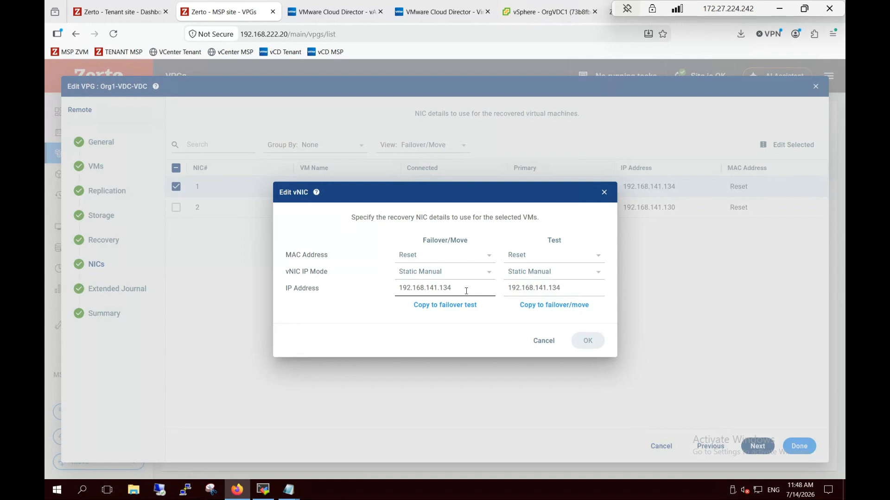
pyautogui.click(542, 340)
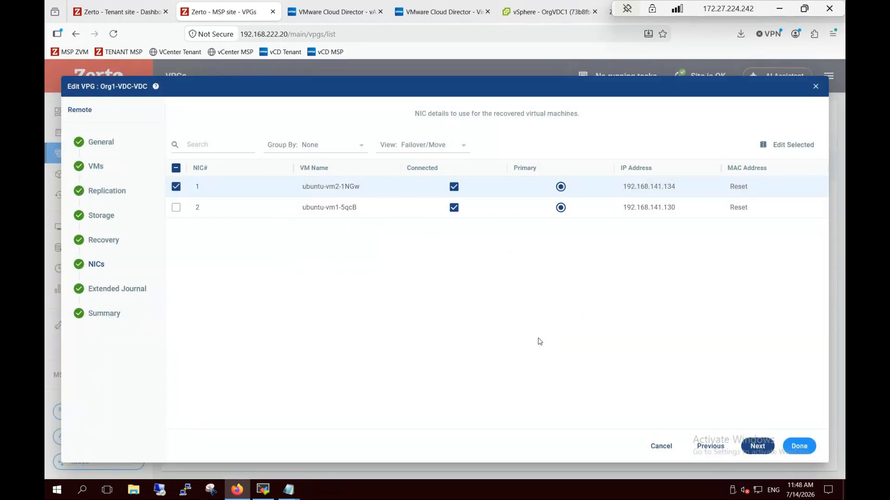
# Pass the Extended Journal step and cancel the Edit VPG wizard without saving
pyautogui.click(763, 446)
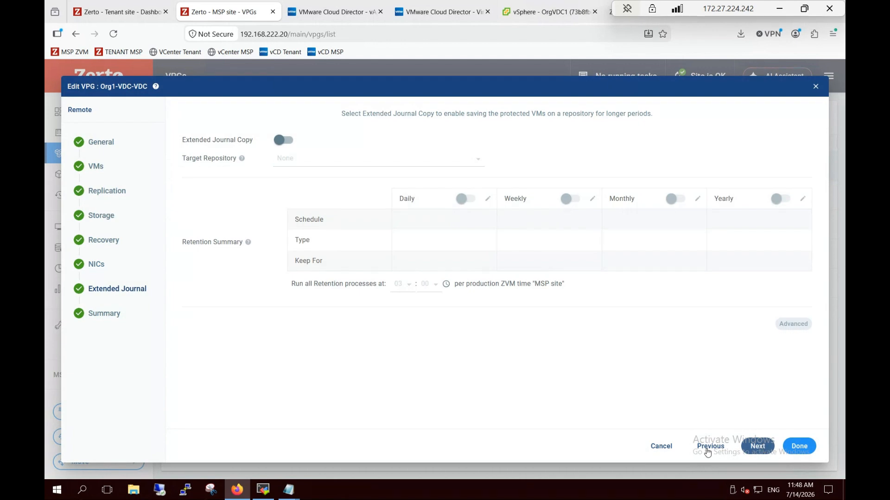
pyautogui.click(657, 446)
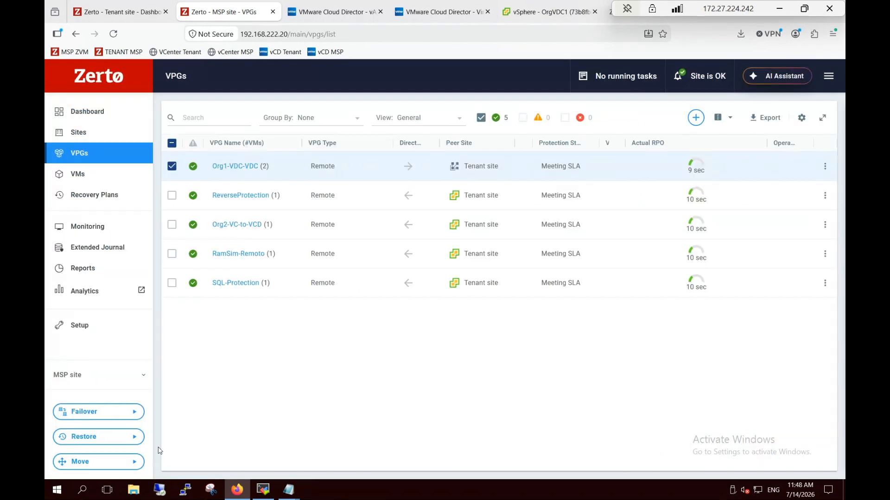
pyautogui.click(95, 411)
# Start a live failover of Org1-VDC-VDC using the July 14, 2026 11:49:29 AM checkpoint
pyautogui.click(168, 423)
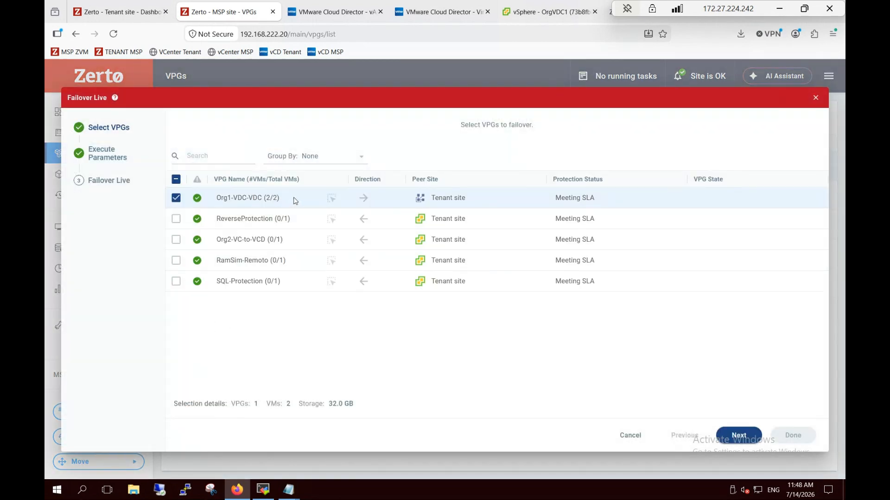
pyautogui.click(737, 436)
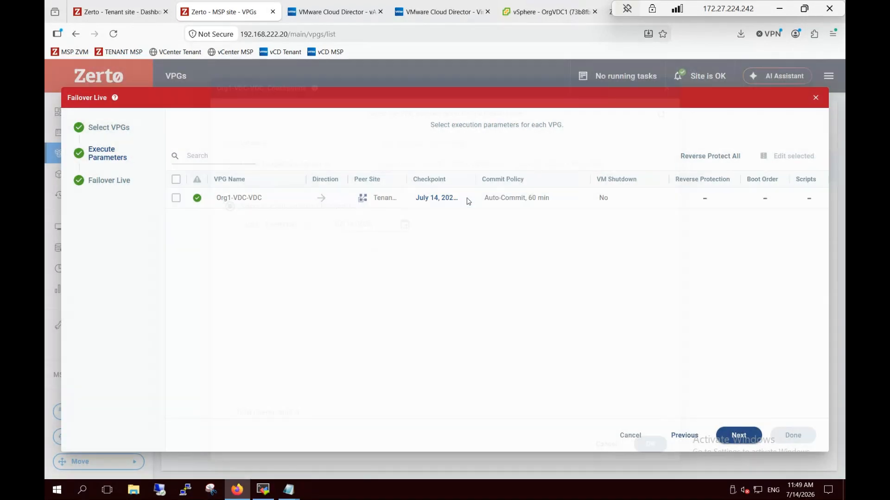
pyautogui.click(465, 198)
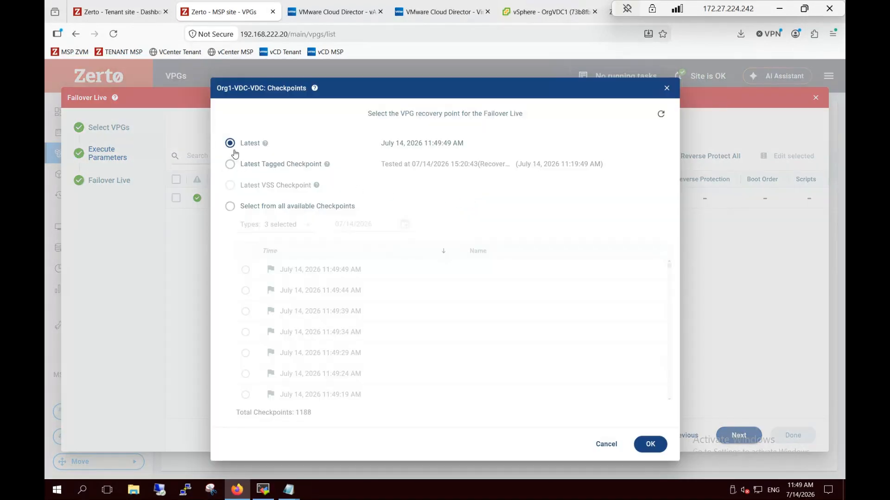
pyautogui.click(229, 206)
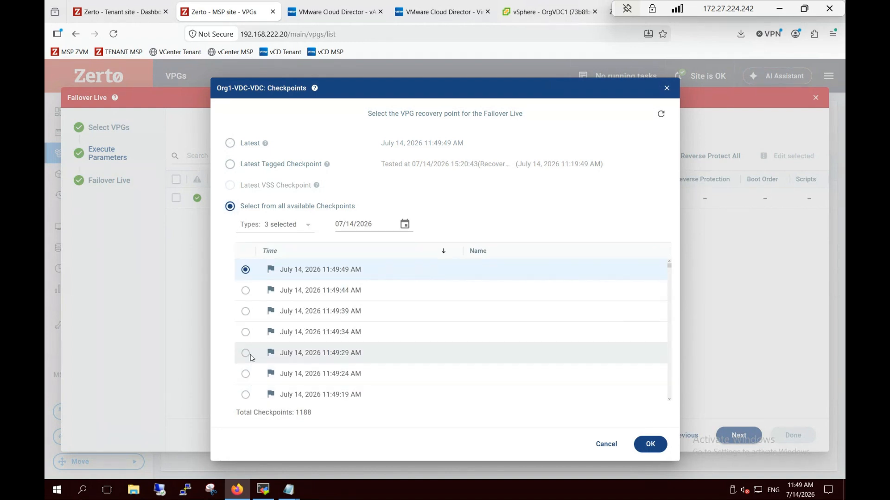
pyautogui.click(245, 353)
pyautogui.click(283, 225)
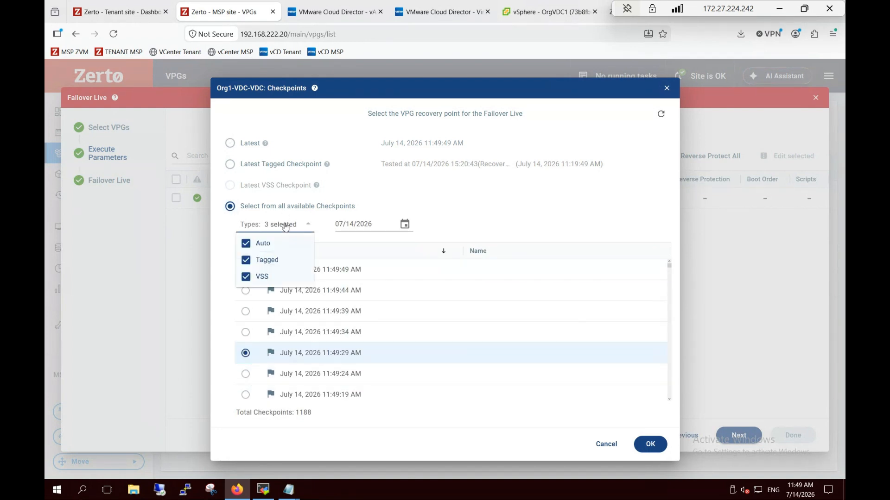
pyautogui.click(650, 445)
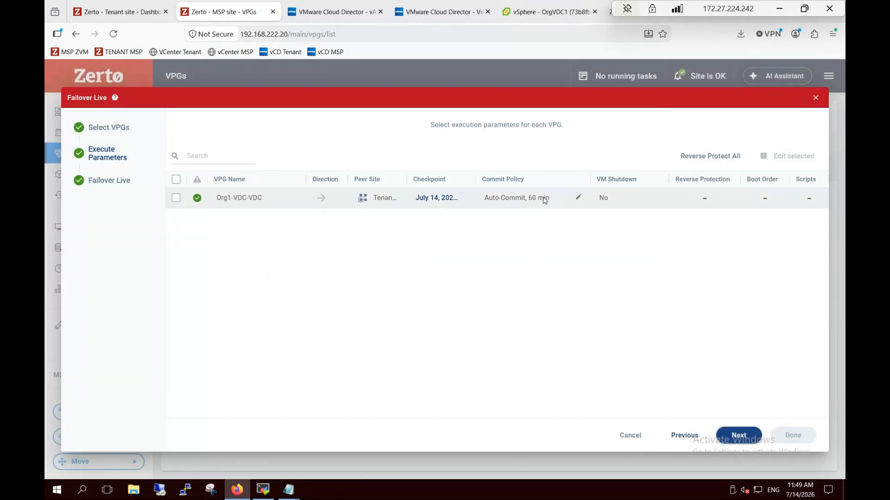
pyautogui.click(578, 199)
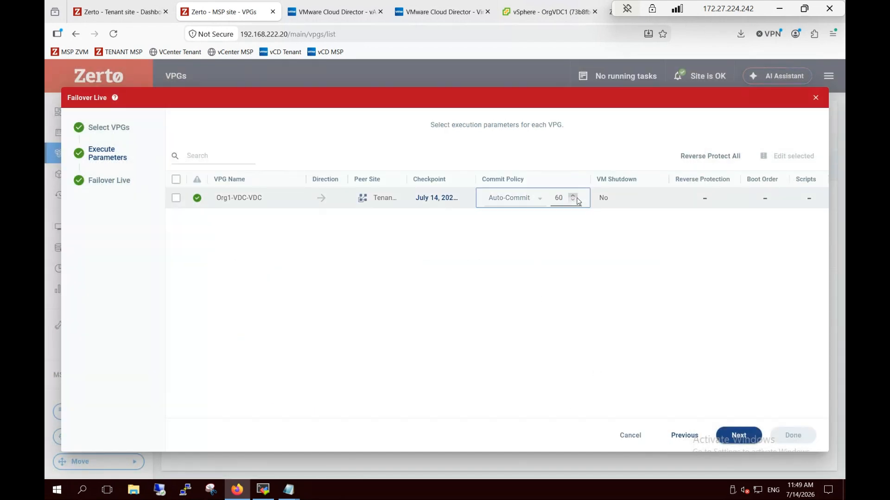
# Keep Auto-Commit at 60 minutes, set VM Shutdown to Yes, and enable Reverse Protection
pyautogui.click(539, 198)
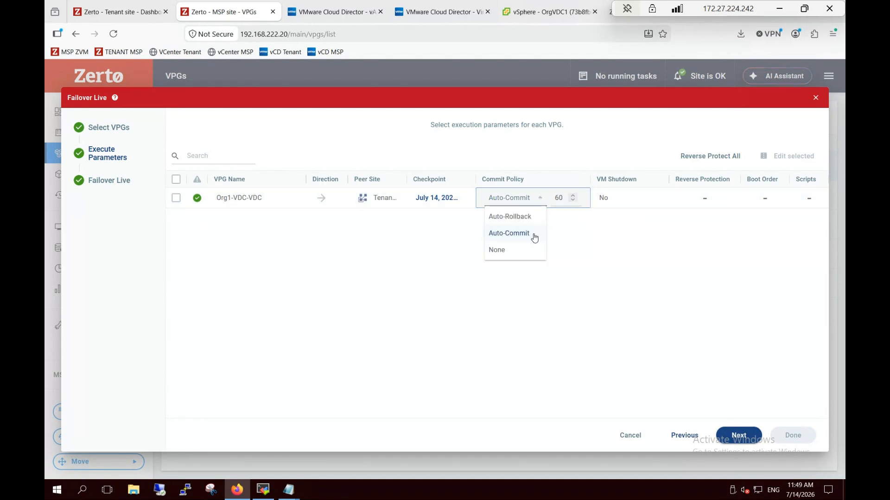
pyautogui.click(581, 236)
pyautogui.click(637, 207)
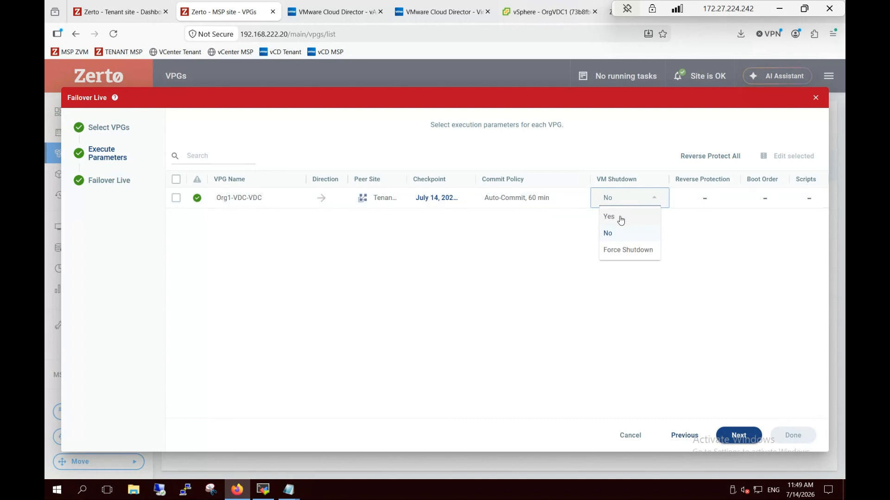
pyautogui.click(621, 219)
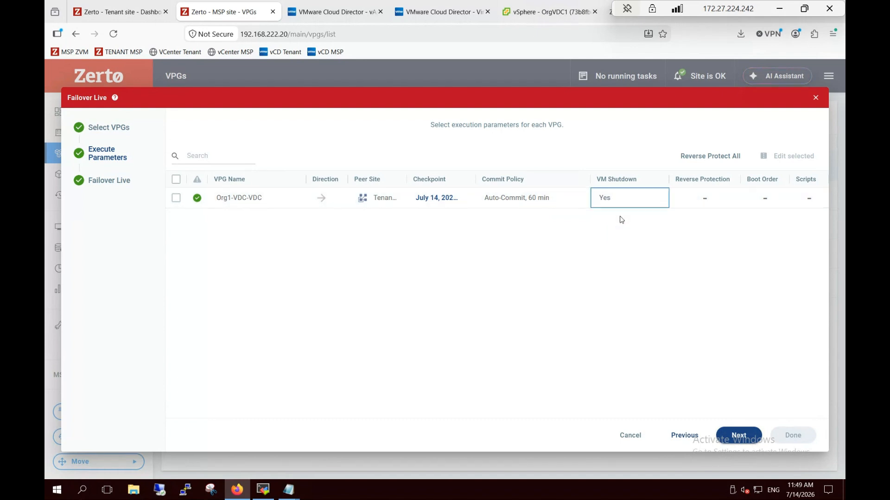
pyautogui.click(707, 203)
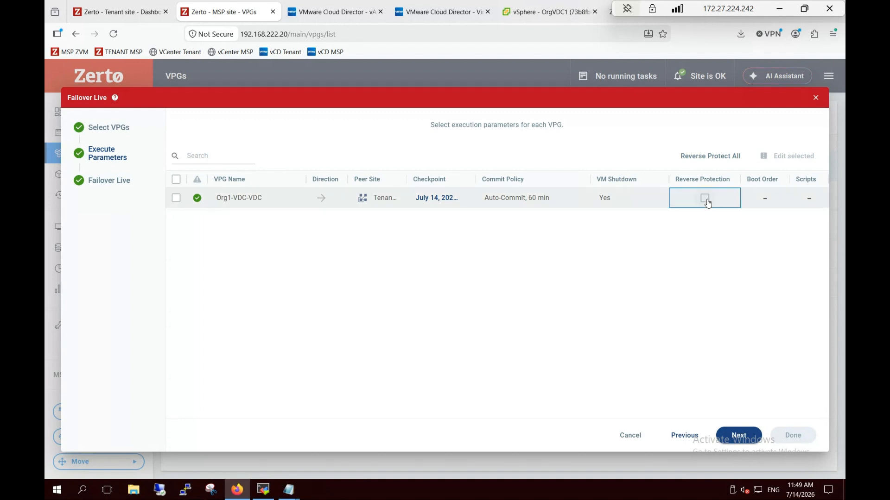
pyautogui.click(706, 201)
# In the reverse VPG's replication VM settings, set both VMs' scratch journal storage profile to StoragePolicy
pyautogui.click(715, 198)
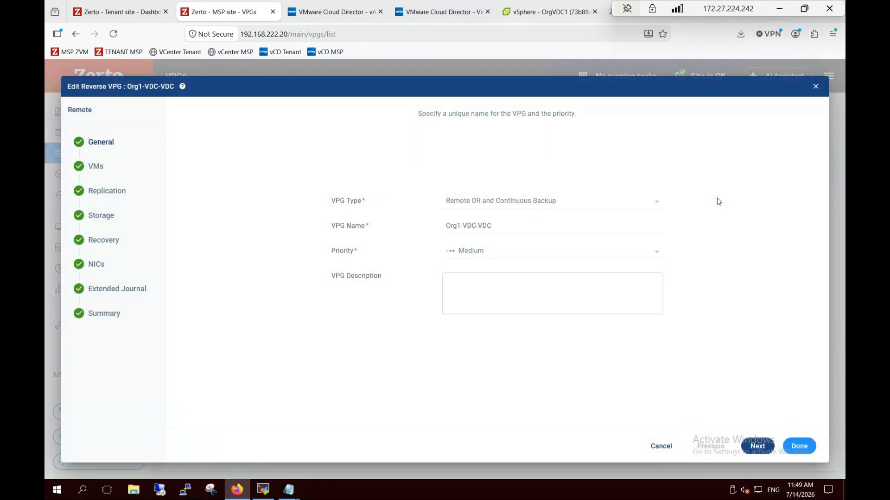
pyautogui.click(758, 446)
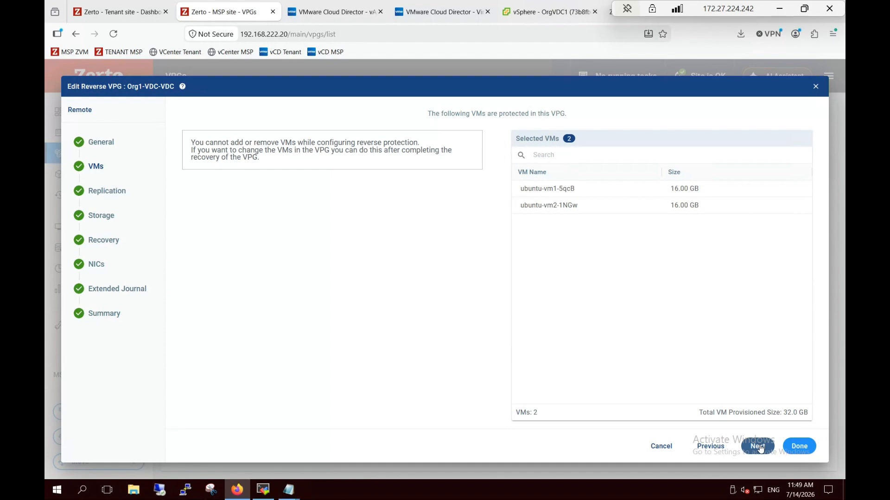
pyautogui.click(758, 447)
pyautogui.click(779, 395)
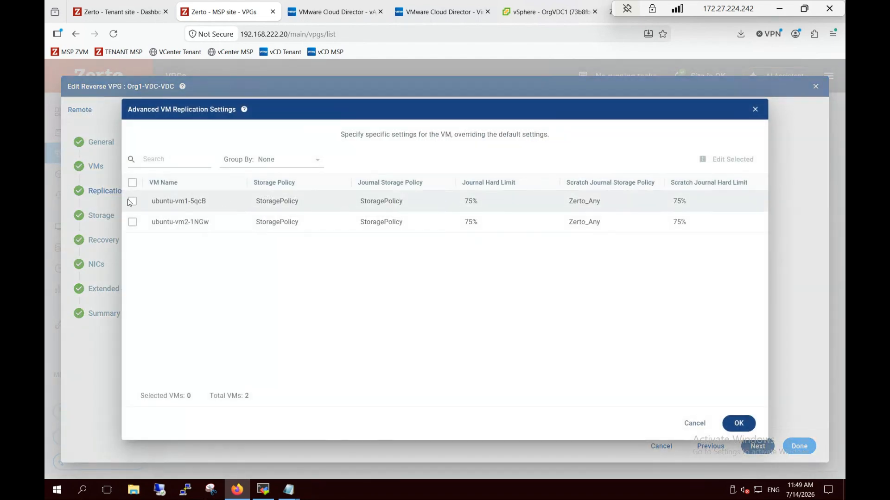
pyautogui.click(132, 182)
pyautogui.click(723, 159)
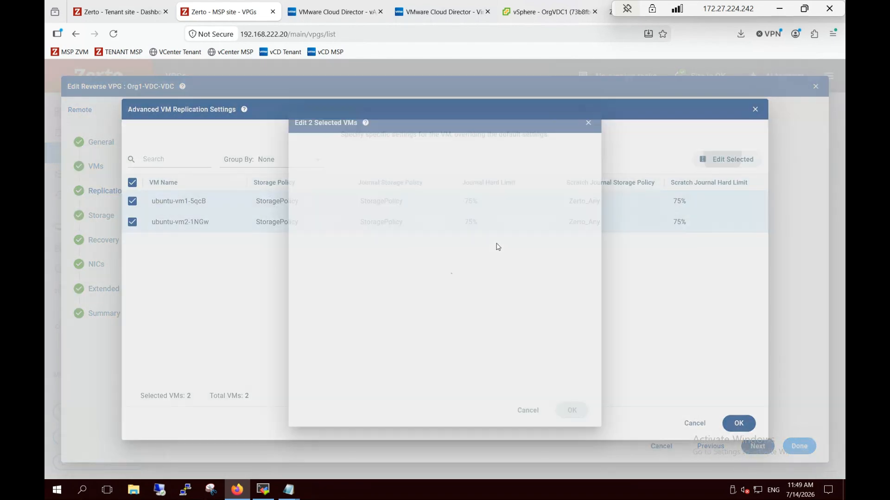
pyautogui.click(470, 327)
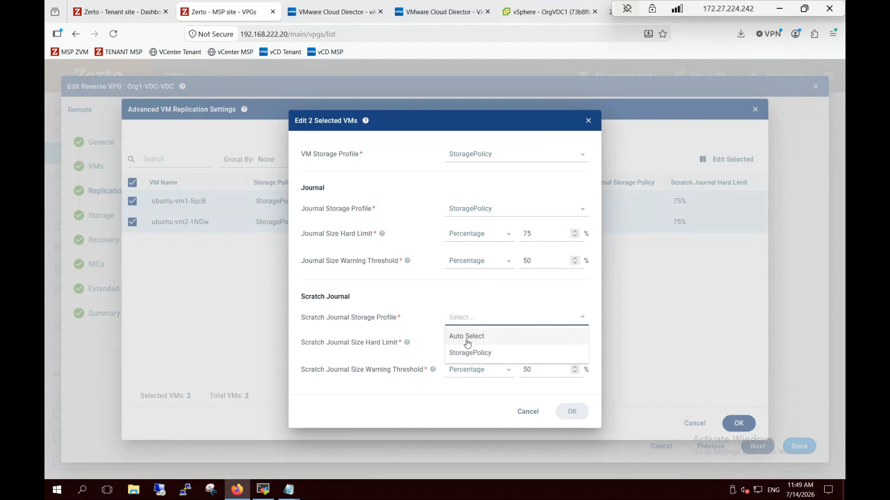
pyautogui.click(468, 356)
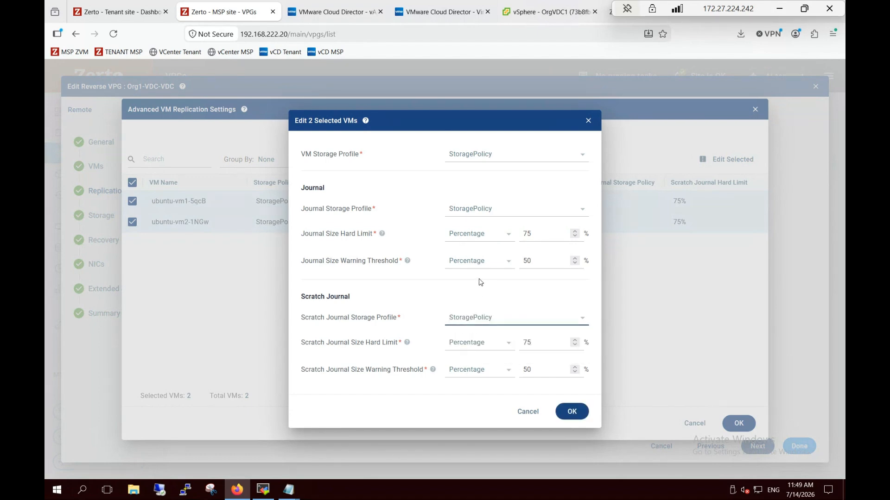
pyautogui.click(572, 412)
pyautogui.click(739, 423)
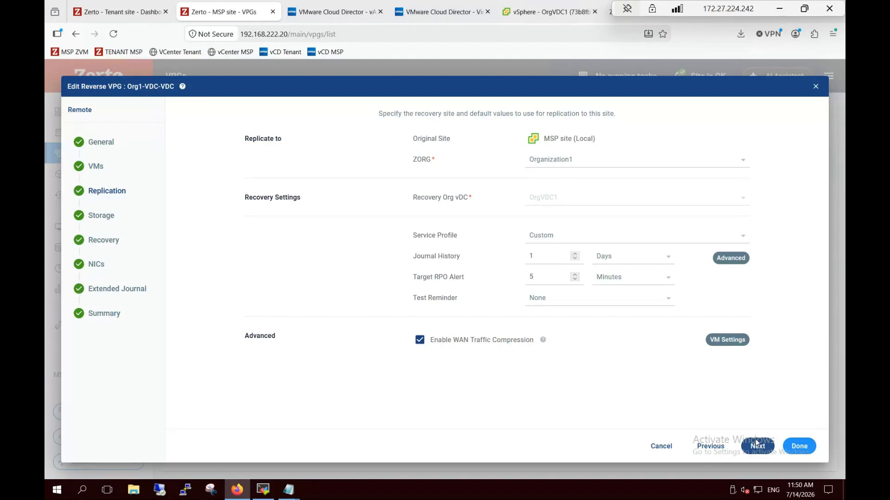
# Put both VMs' recovery volumes on the vCD-managed StoragePolicy, then advance past Recovery and NICs
pyautogui.click(756, 445)
pyautogui.click(192, 167)
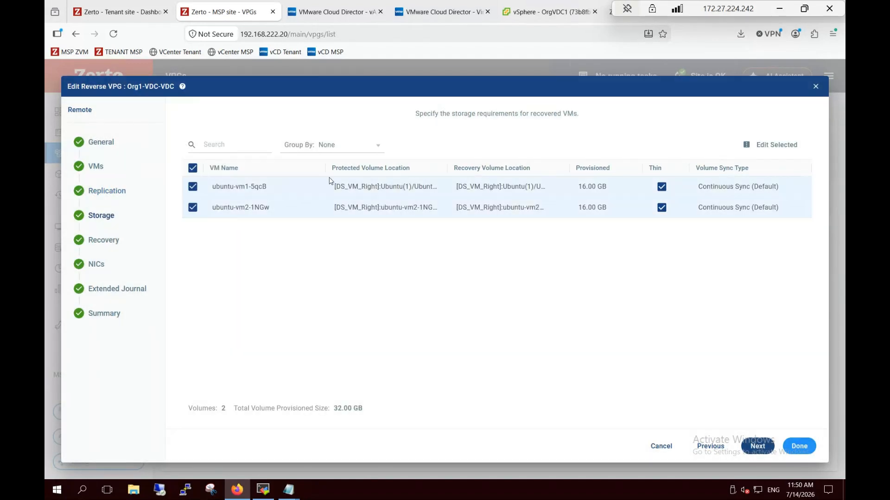
pyautogui.click(767, 145)
pyautogui.click(472, 237)
pyautogui.click(446, 259)
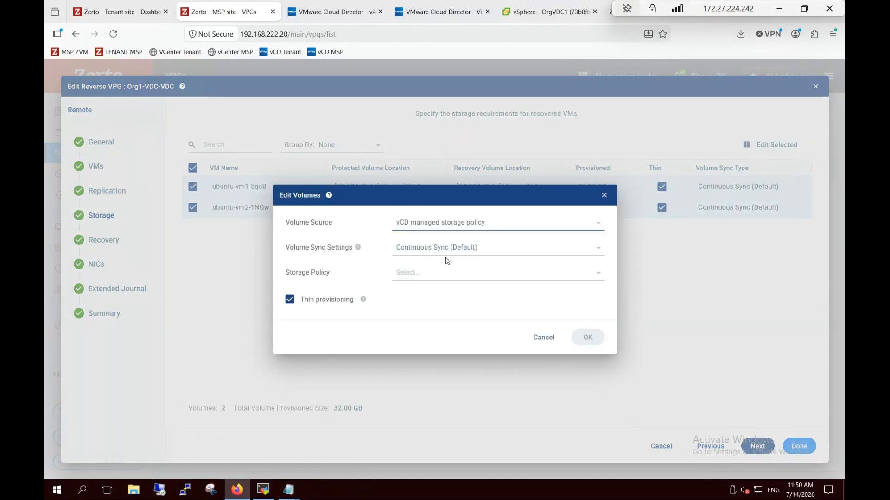
pyautogui.click(435, 274)
pyautogui.click(416, 290)
pyautogui.click(587, 338)
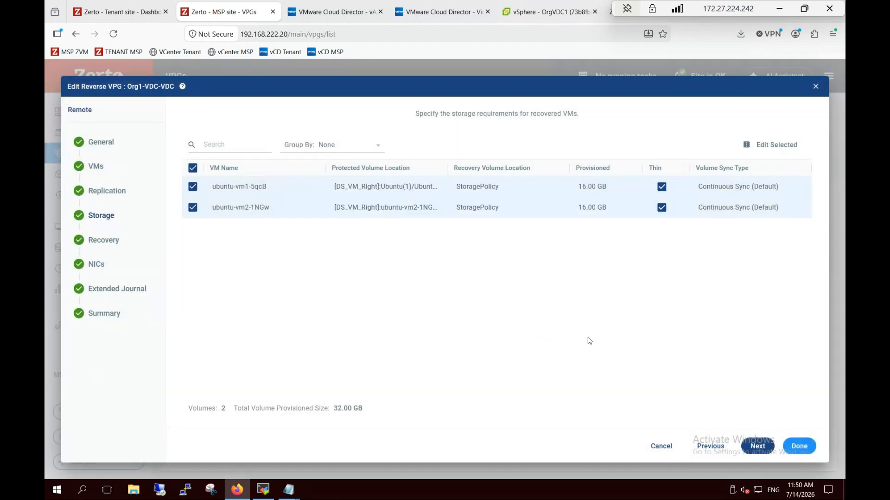
pyautogui.click(758, 446)
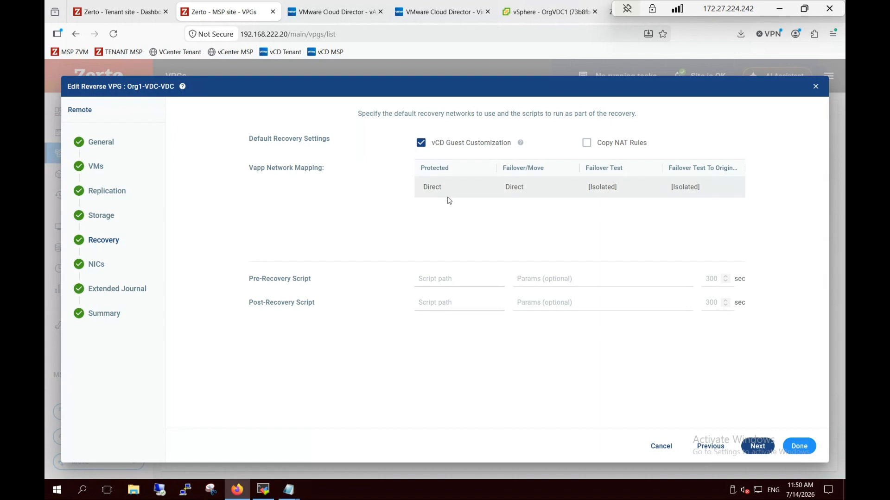
pyautogui.click(751, 448)
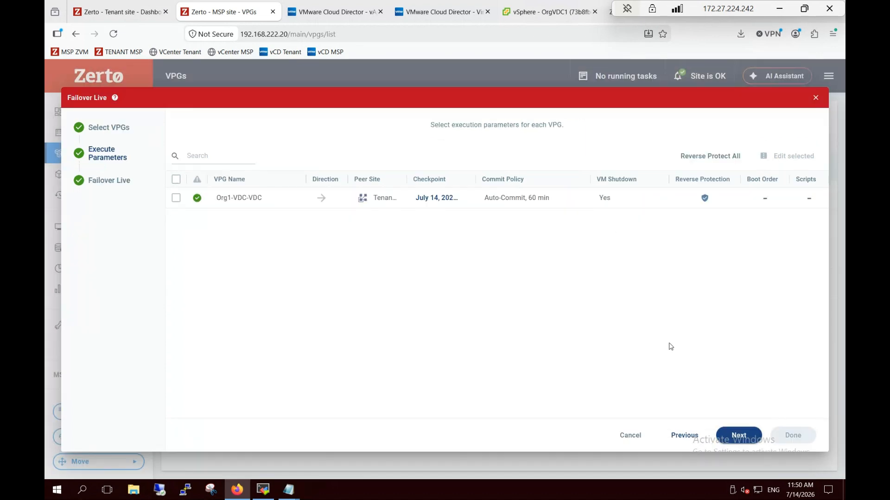
# Launch the live failover of Org1-VDC-VDC, accepting the auto-commit policy warning
pyautogui.click(738, 436)
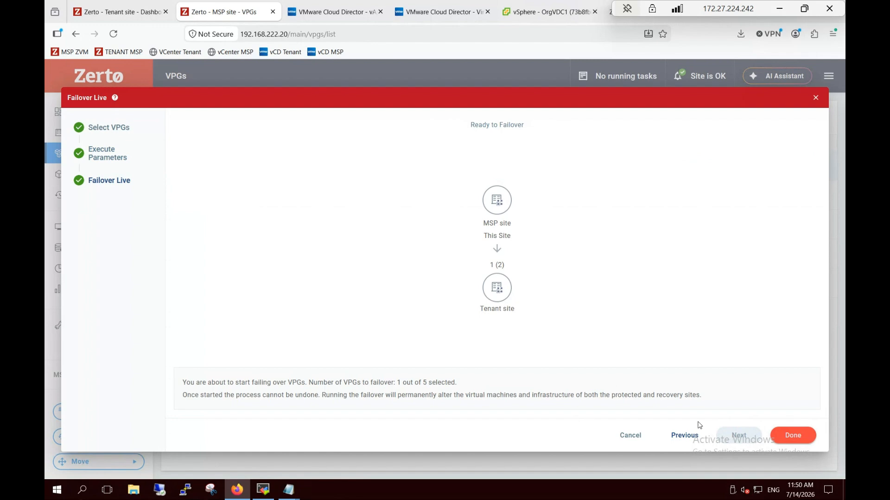
pyautogui.click(792, 435)
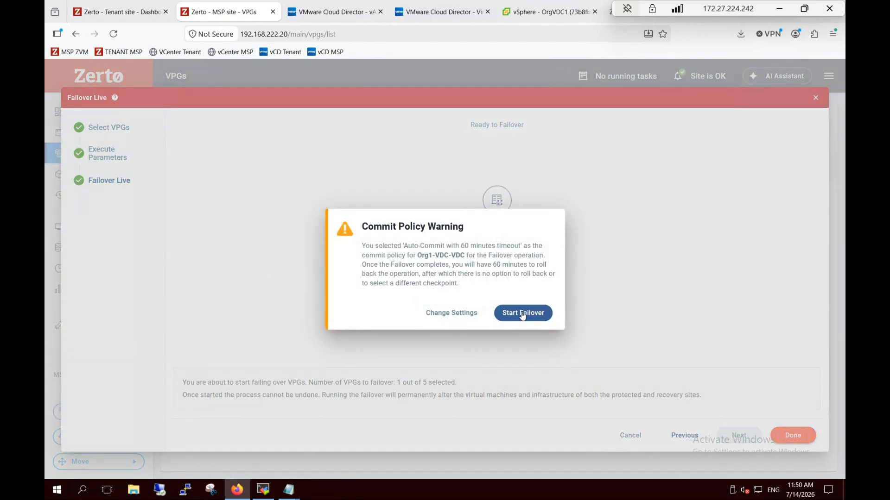
pyautogui.click(522, 313)
# Check the running failover task and widen the VPG State column to follow its progress
pyautogui.click(598, 78)
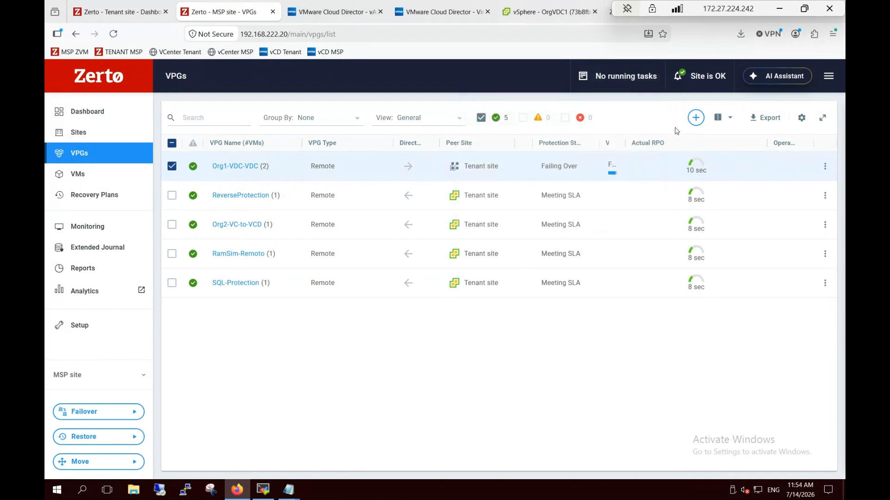
pyautogui.moveTo(624, 142); pyautogui.dragTo(737, 145)
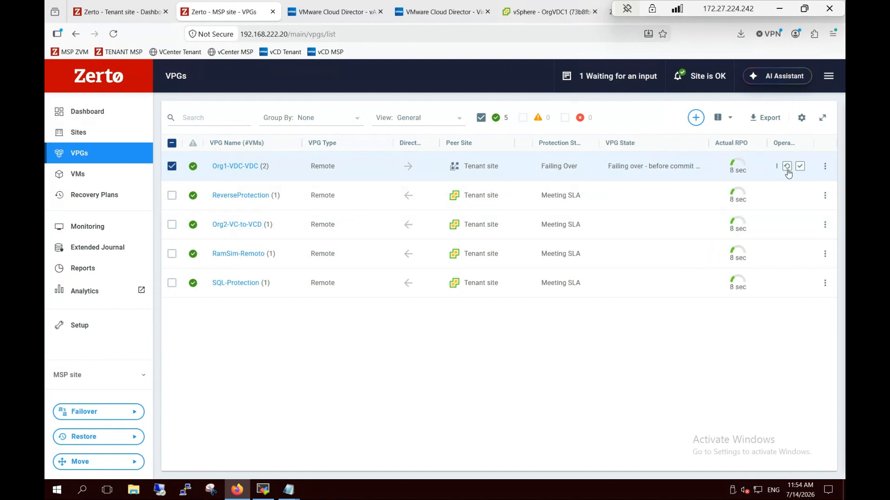
pyautogui.click(362, 3)
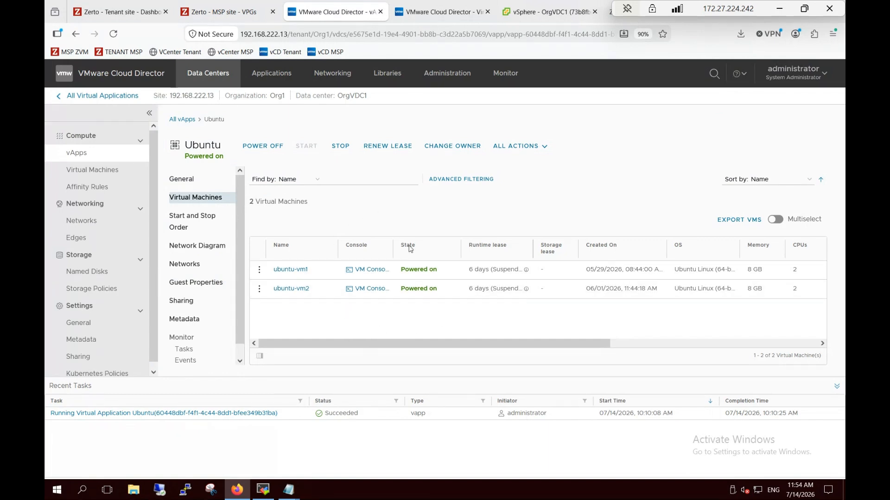
# Refresh the tenant vApps and list the Ubuntu vApp's VMs, confirming ubuntu-vm1 and ubuntu-vm2 are powered on
pyautogui.click(441, 10)
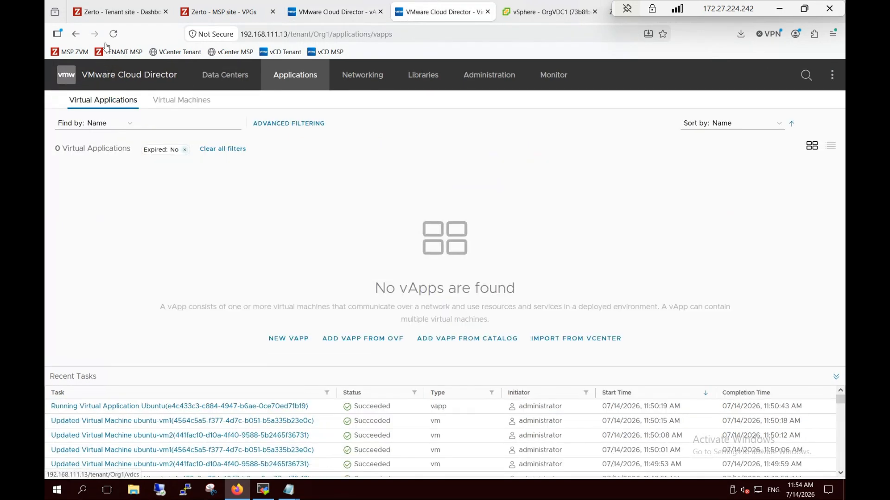
pyautogui.click(118, 80)
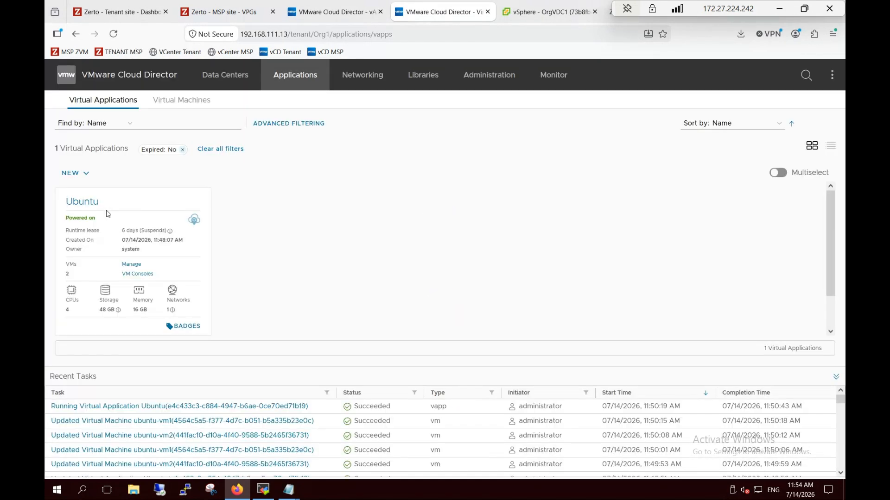
pyautogui.click(82, 202)
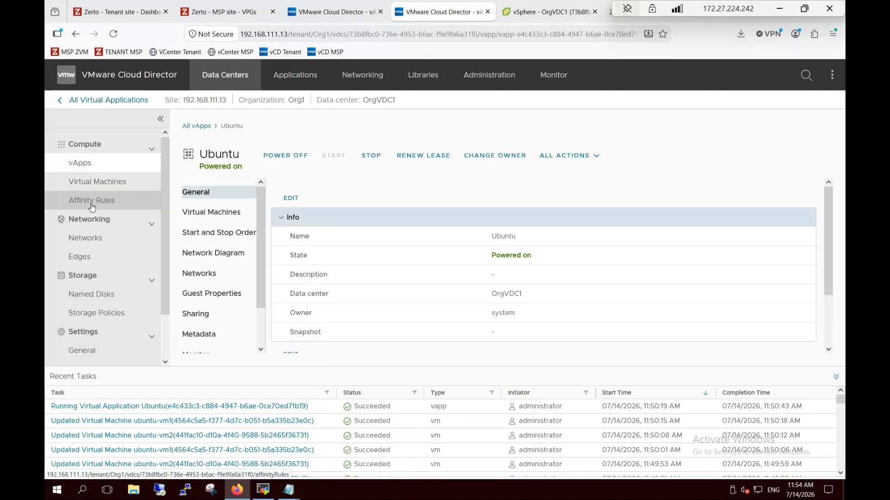
pyautogui.click(213, 212)
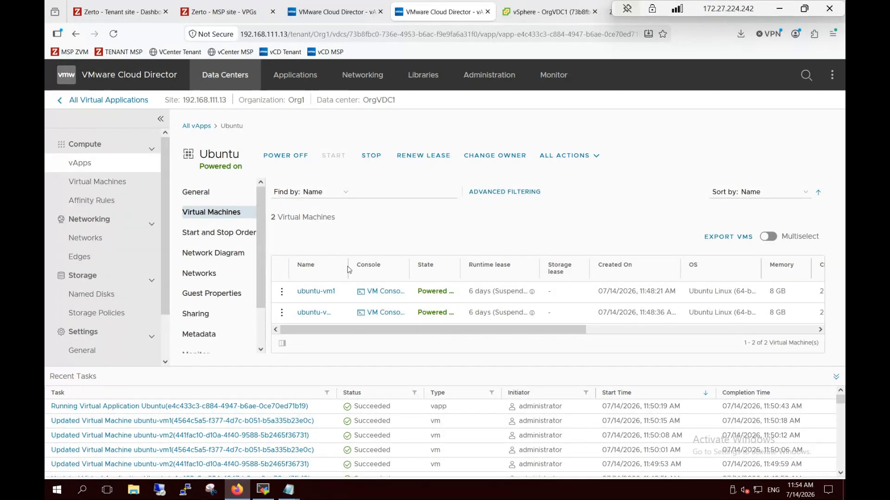
pyautogui.moveTo(356, 265); pyautogui.dragTo(382, 266)
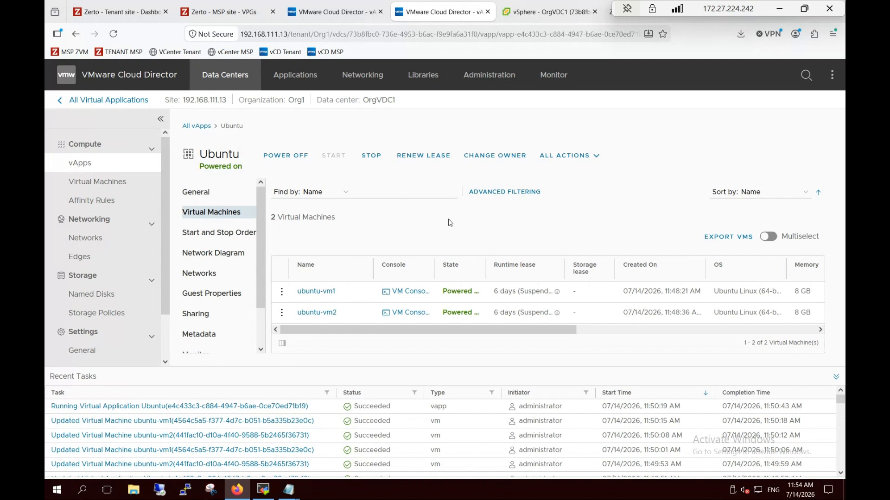
pyautogui.hotkey('ctrl', '+')
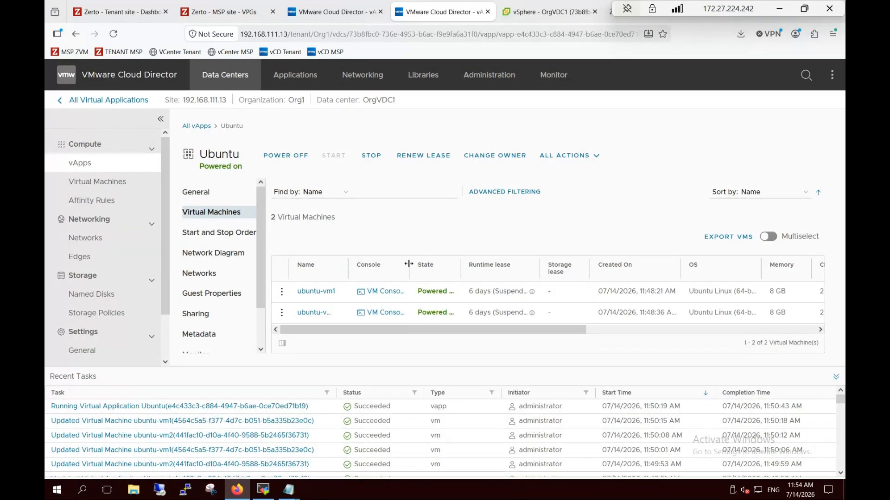
pyautogui.hotkey('ctrl', '-')
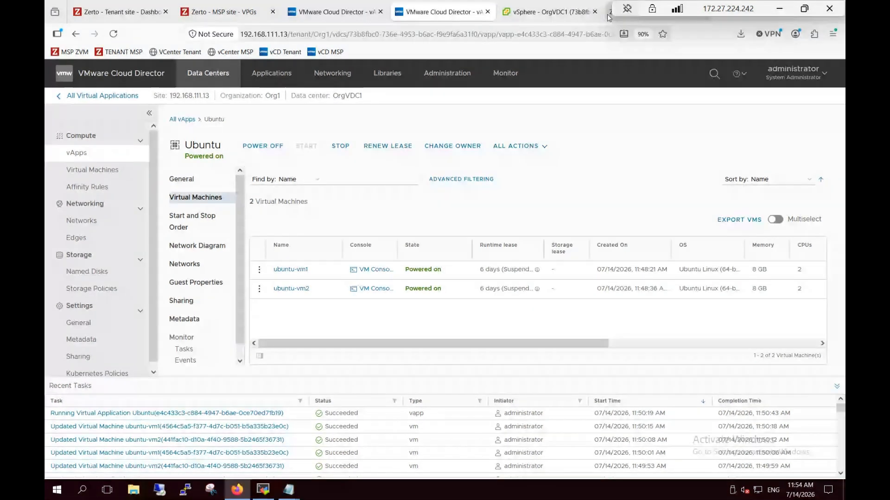
pyautogui.click(551, 13)
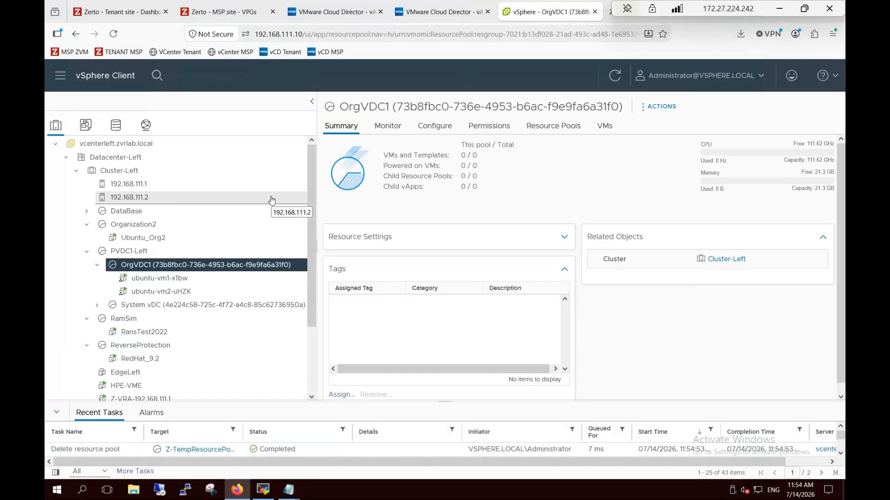
# Inspect the recovered ubuntu-vm1-x1bw and ubuntu-vm2-uHZK in the vSphere inventory
pyautogui.click(169, 281)
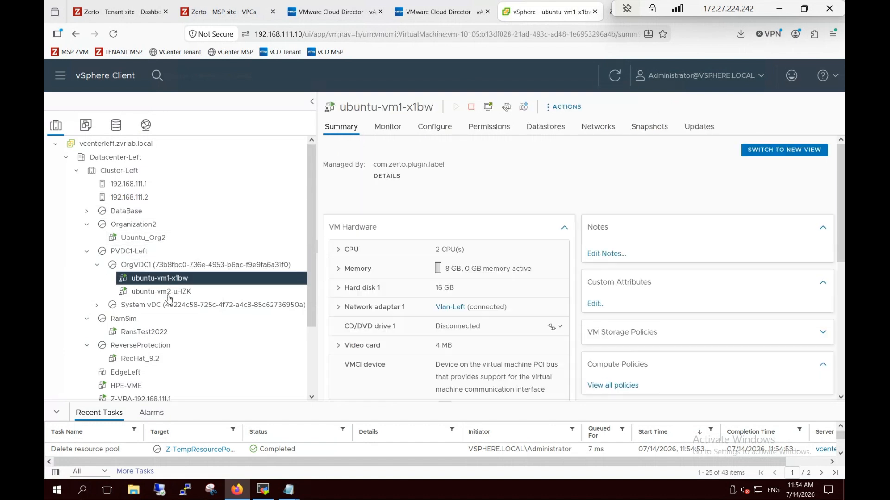
pyautogui.click(169, 297)
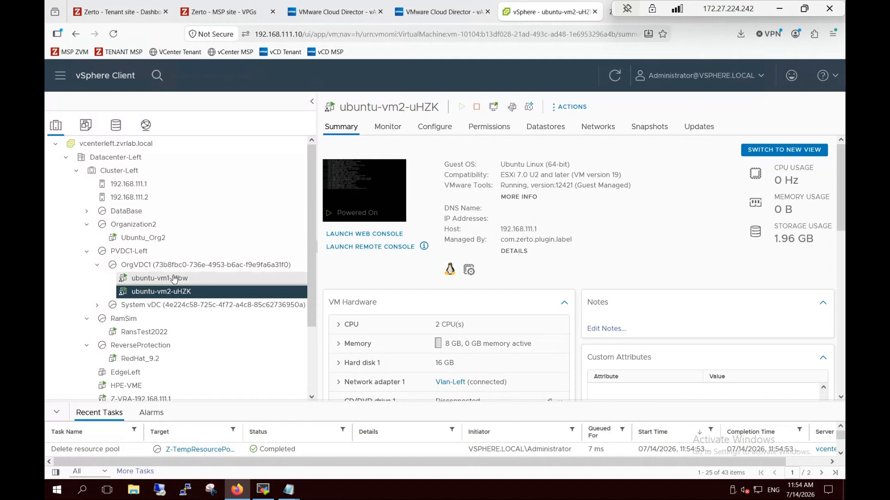
pyautogui.click(174, 278)
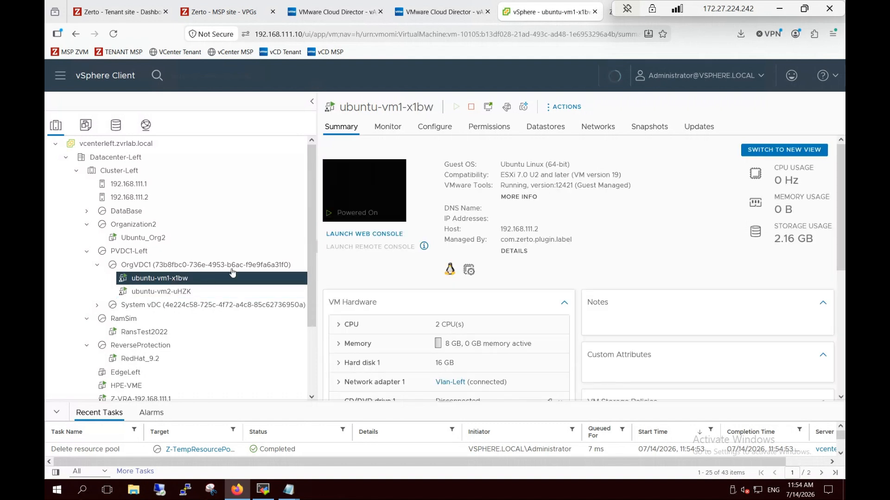
# Log in to ubuntu-vm1-x1bw through its web console with the account's login name and password
pyautogui.click(377, 233)
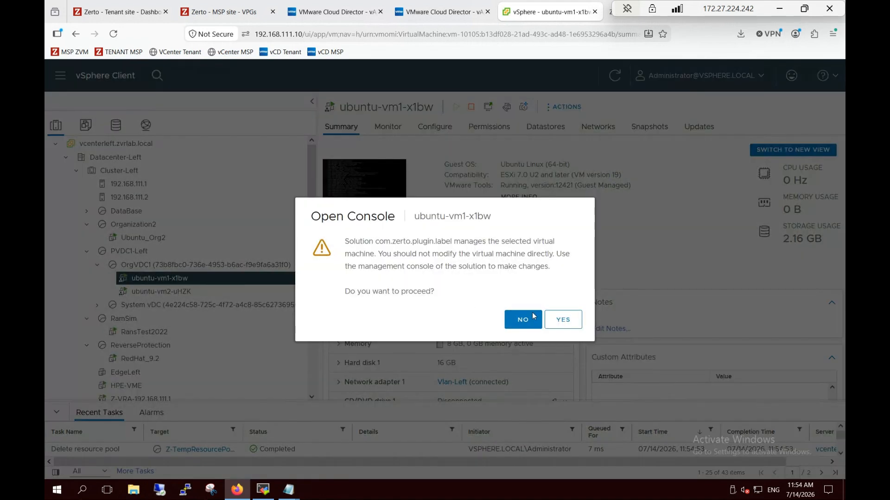
pyautogui.click(557, 318)
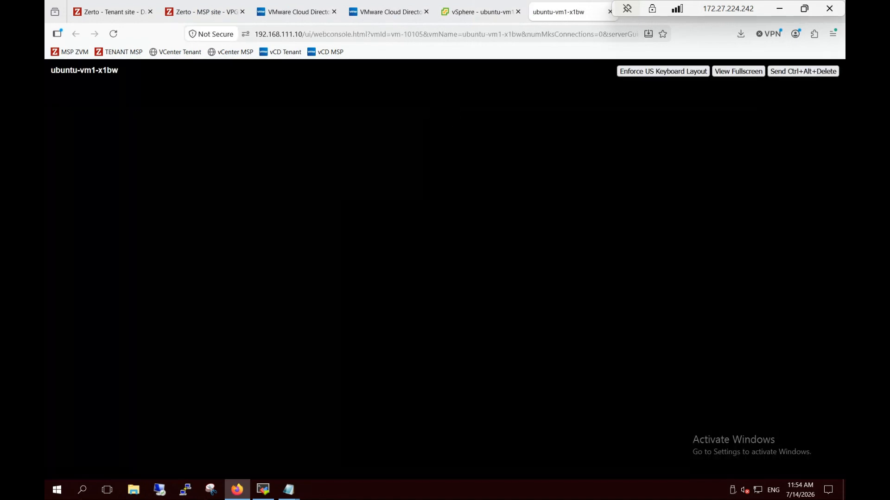
pyautogui.press('Return')
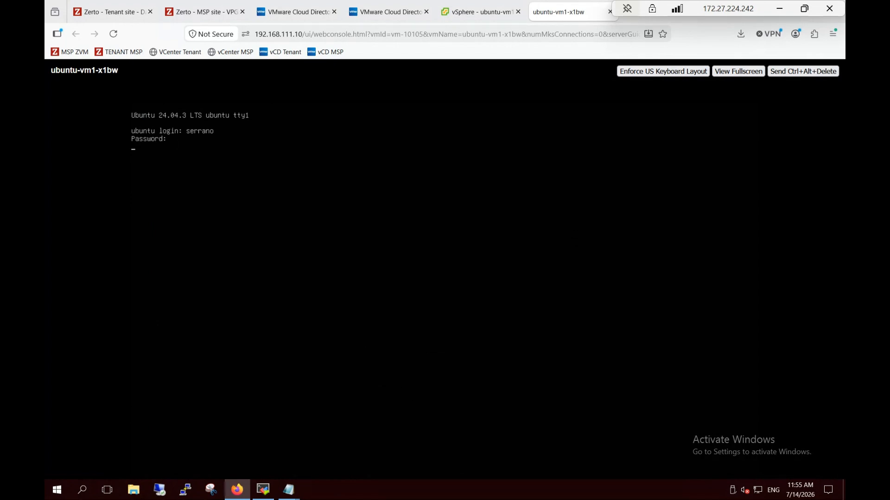
pyautogui.press('Return')
pyautogui.press('Return')
pyautogui.press('Return')
pyautogui.press('Return')
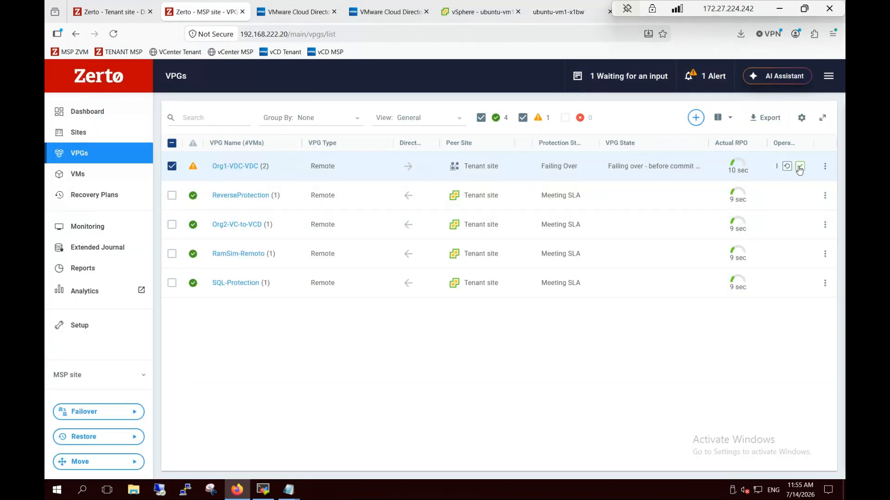
# Commit the Org1-VDC-VDC failover with Reverse Protection kept checked and check the commit task progress
pyautogui.click(799, 168)
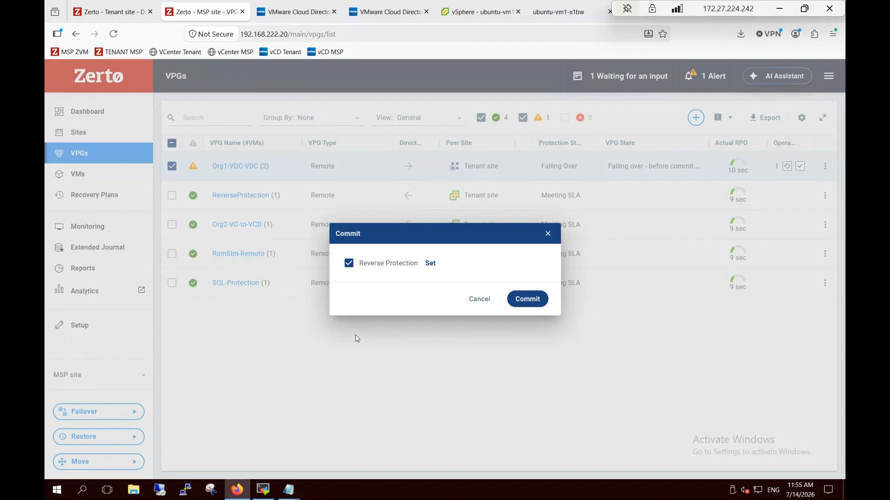
pyautogui.click(528, 299)
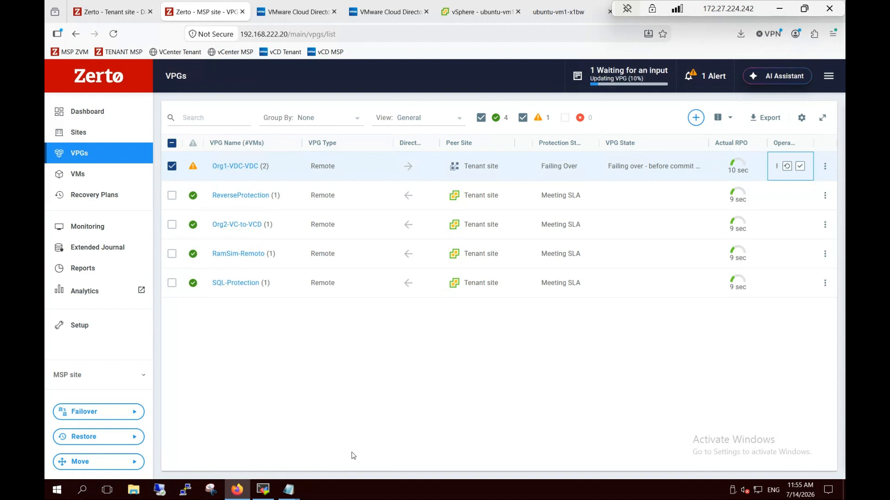
pyautogui.click(626, 76)
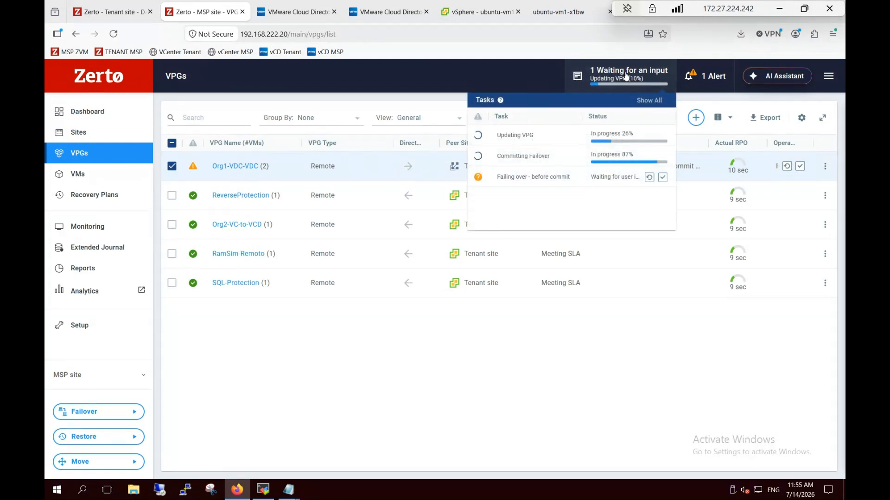